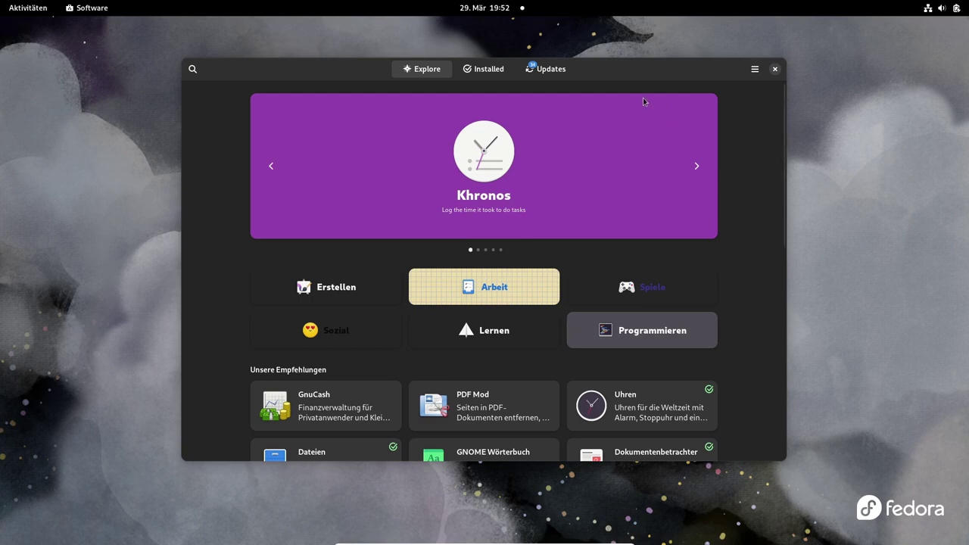
Move and enlarge the software center window, then maximize it to fill the Fedora desktop.
left_click_drag(625, 74, 555, 34)
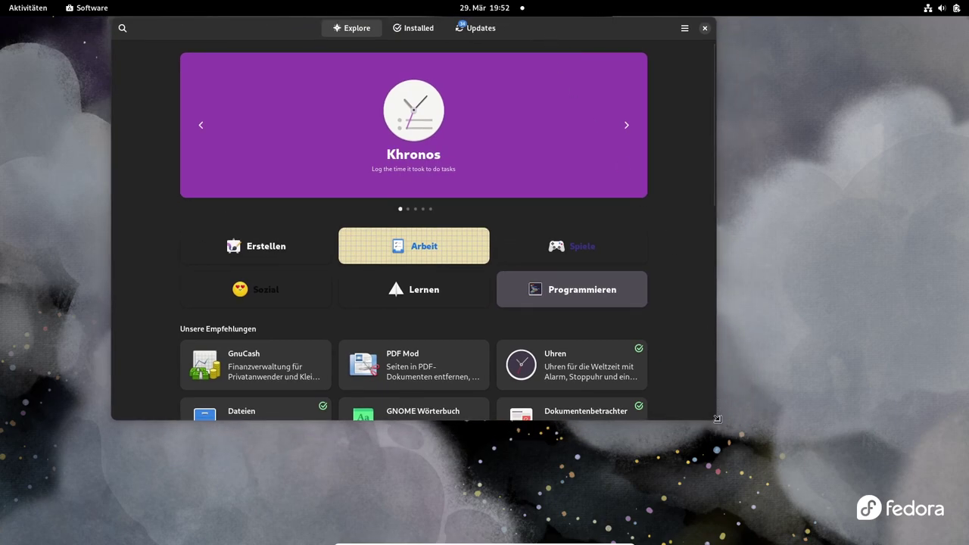
left_click_drag(716, 420, 825, 542)
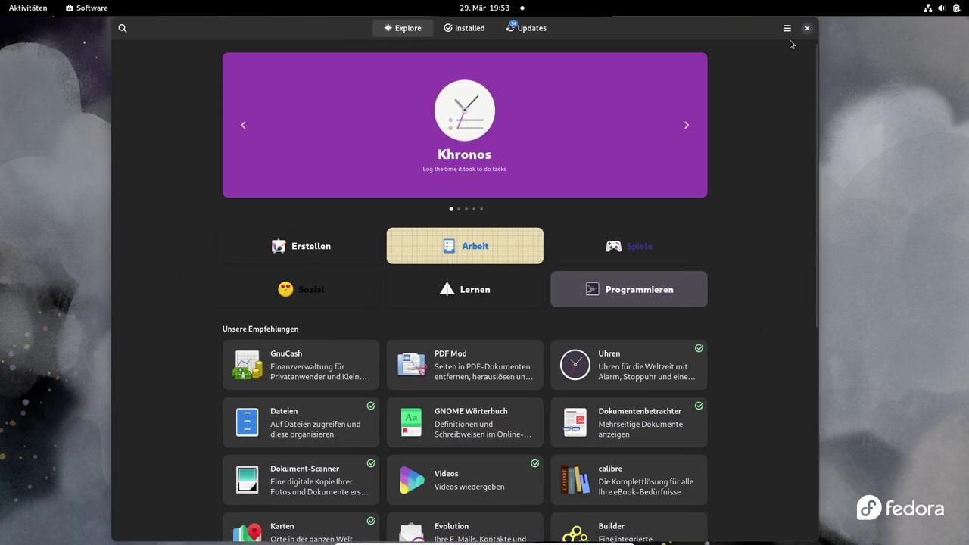
double_click(689, 32)
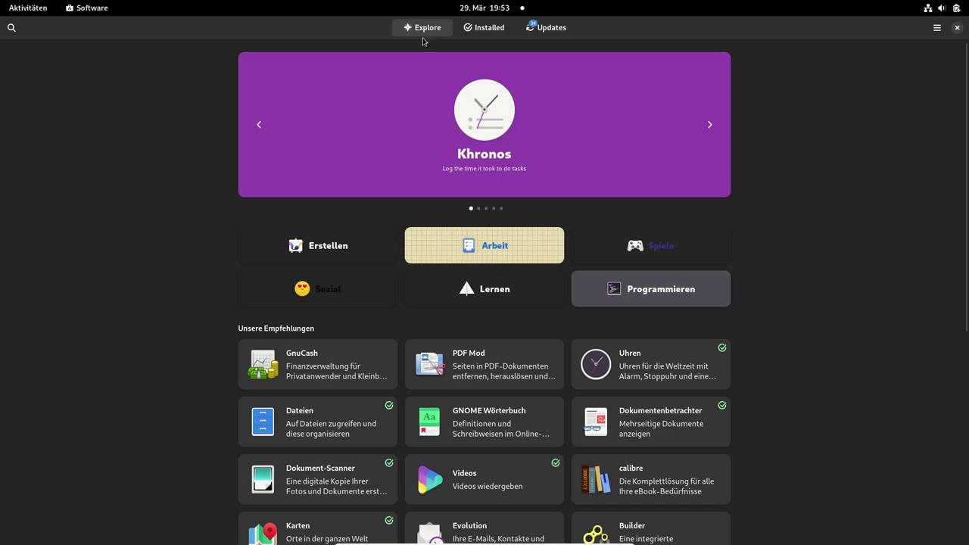
Look through the list of available updates and confirm restarting the system to install them all.
left_click(544, 28)
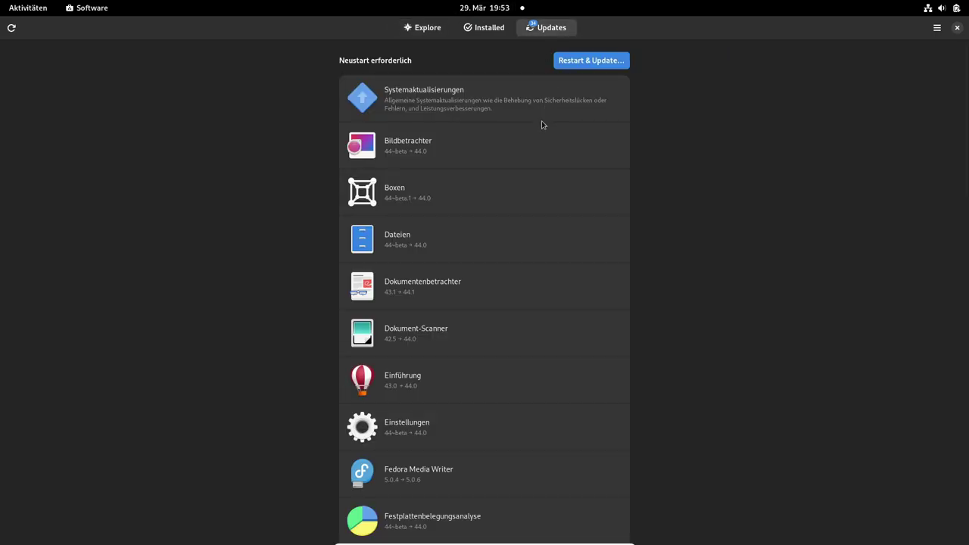
scroll(512, 316, "down", 5)
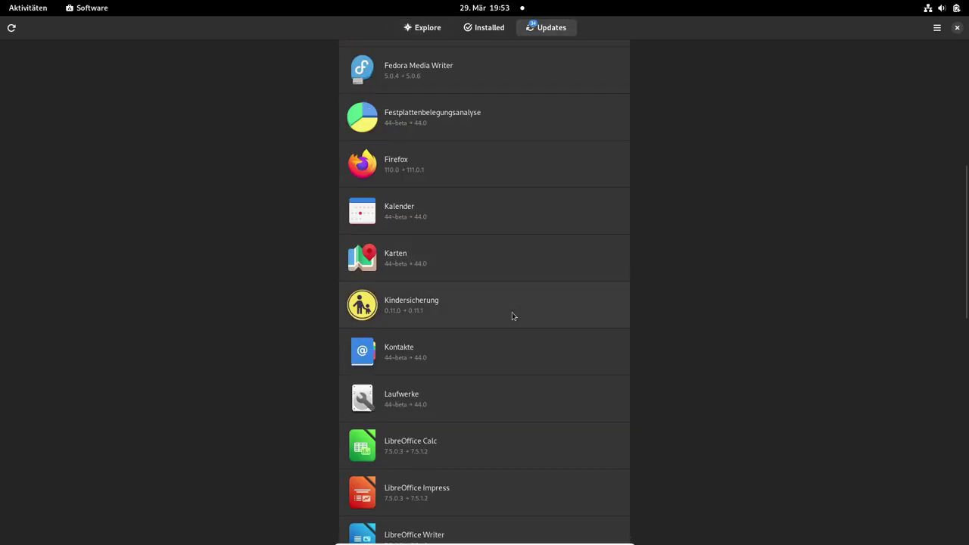
scroll(512, 316, "down", 10)
scroll(511, 316, "up", 5)
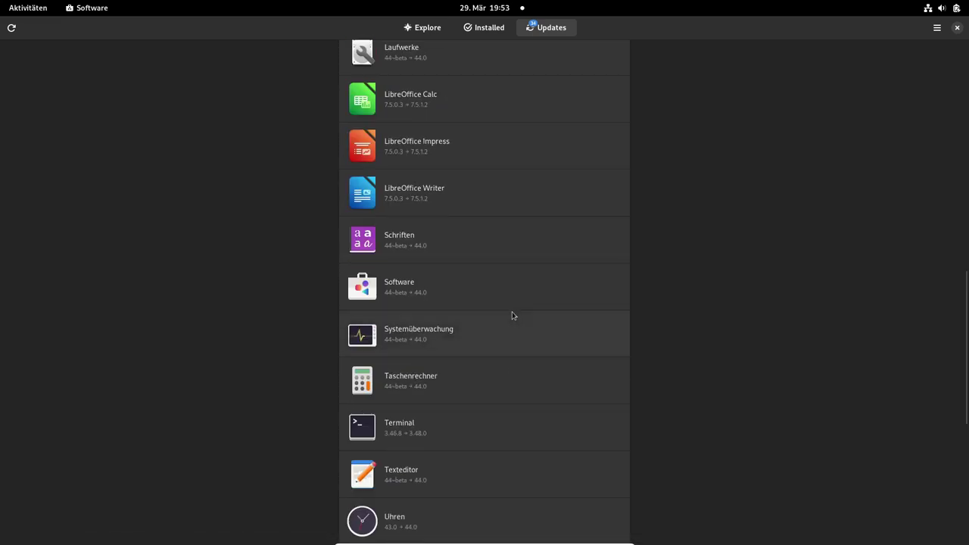
scroll(512, 316, "up", 8)
left_click(603, 62)
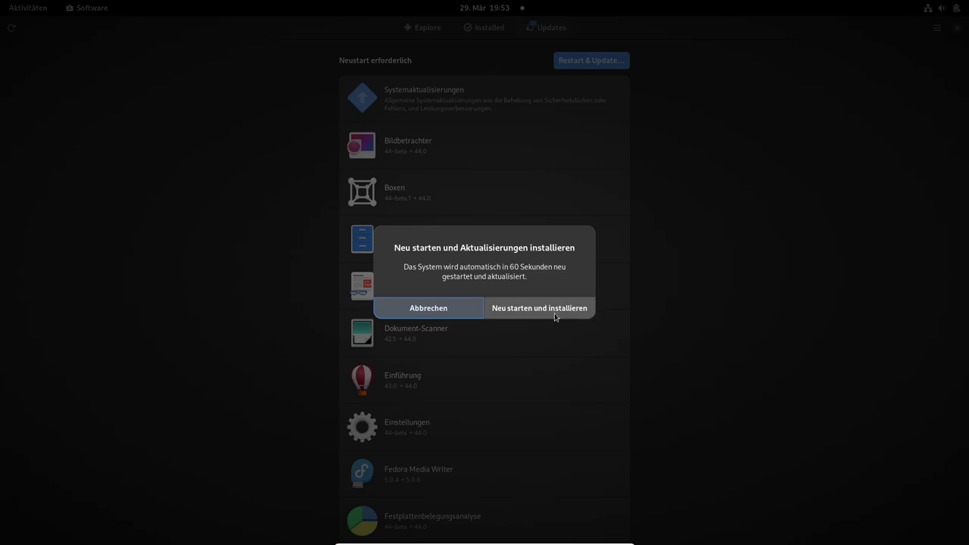
left_click(530, 310)
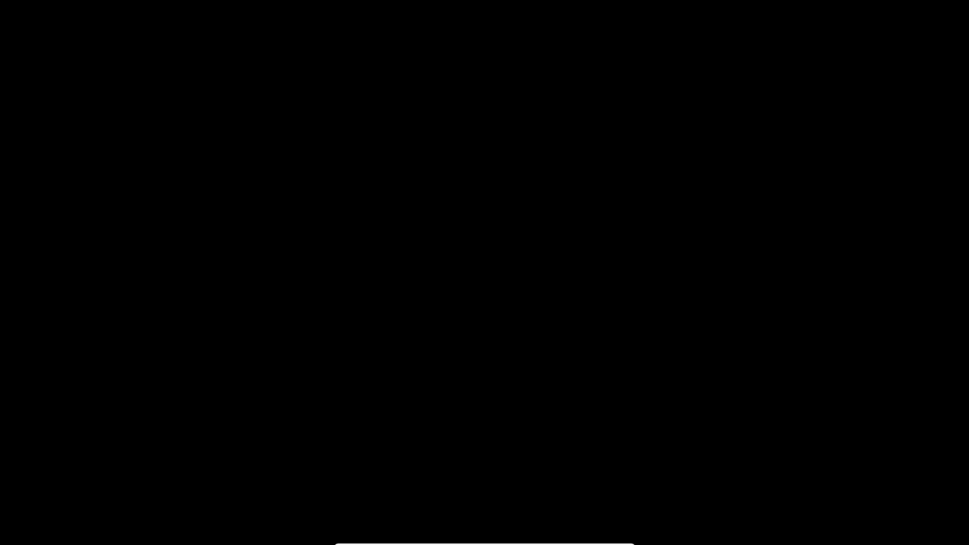
Leave full-screen mode and close the fedora38 virtual machine window.
key("ctrl+f")
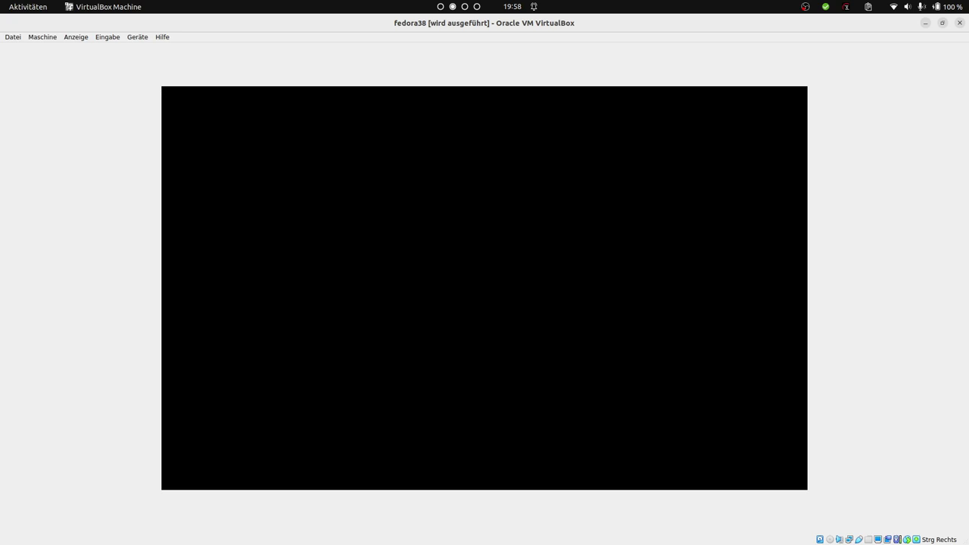
left_click(961, 24)
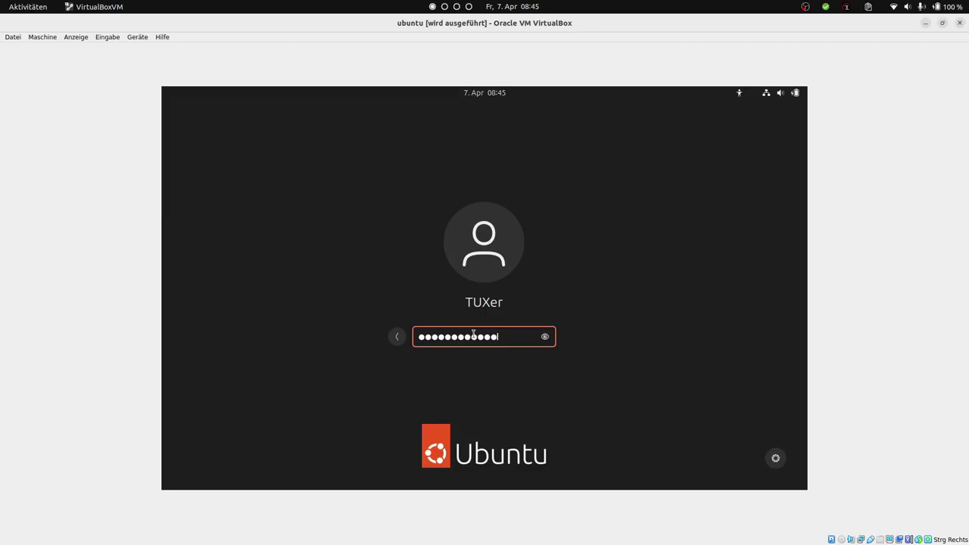
Log in to Ubuntu and complete the welcome setup, skipping online accounts and agreeing to send system information to Canonical.
key("Return")
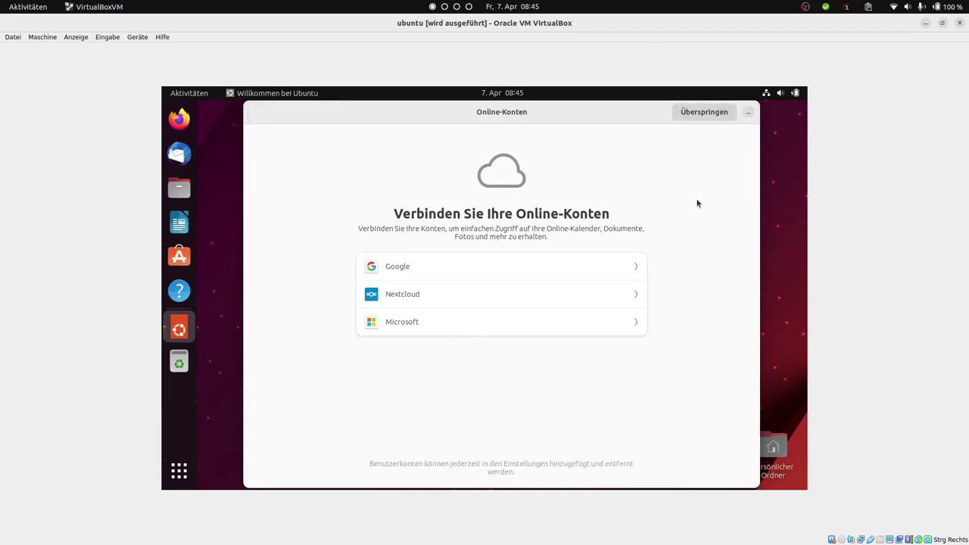
left_click(695, 113)
left_click(704, 113)
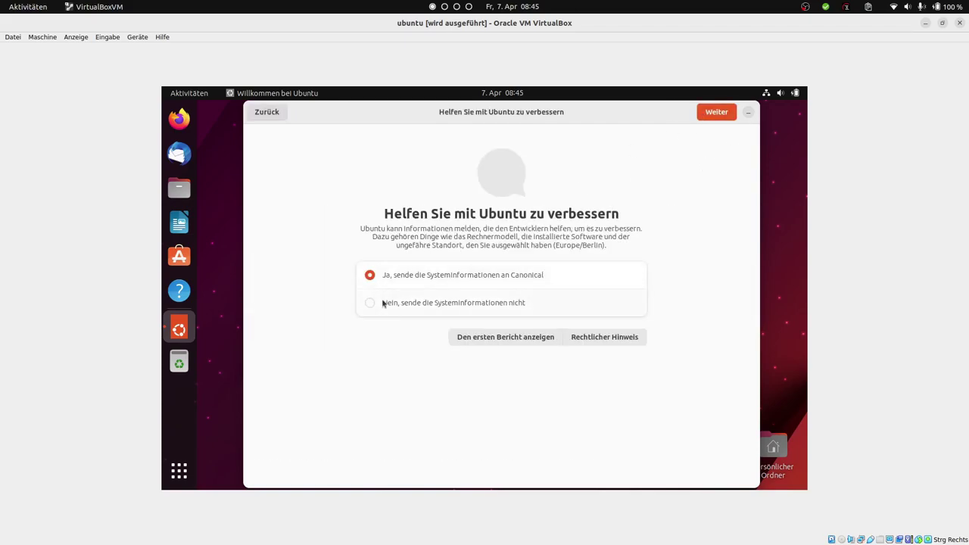
left_click(714, 112)
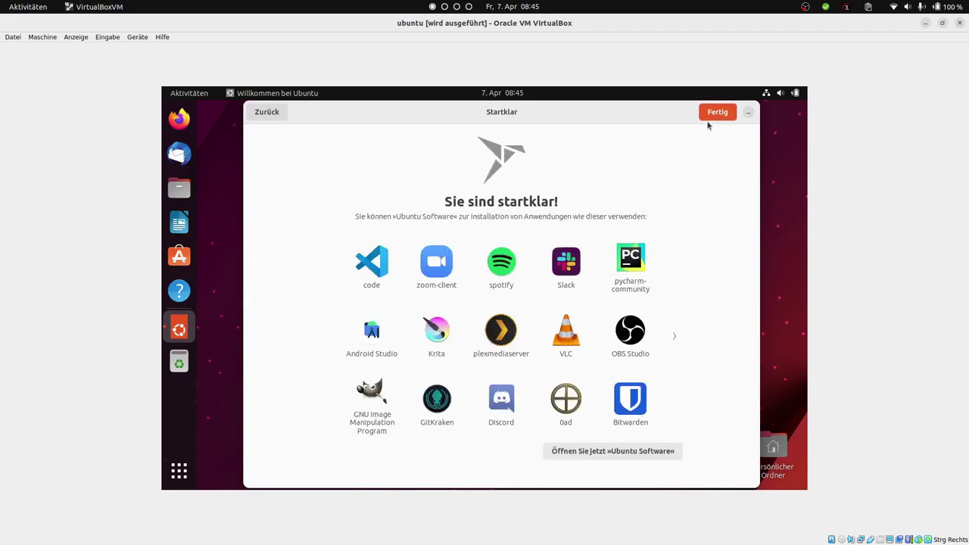
left_click(714, 112)
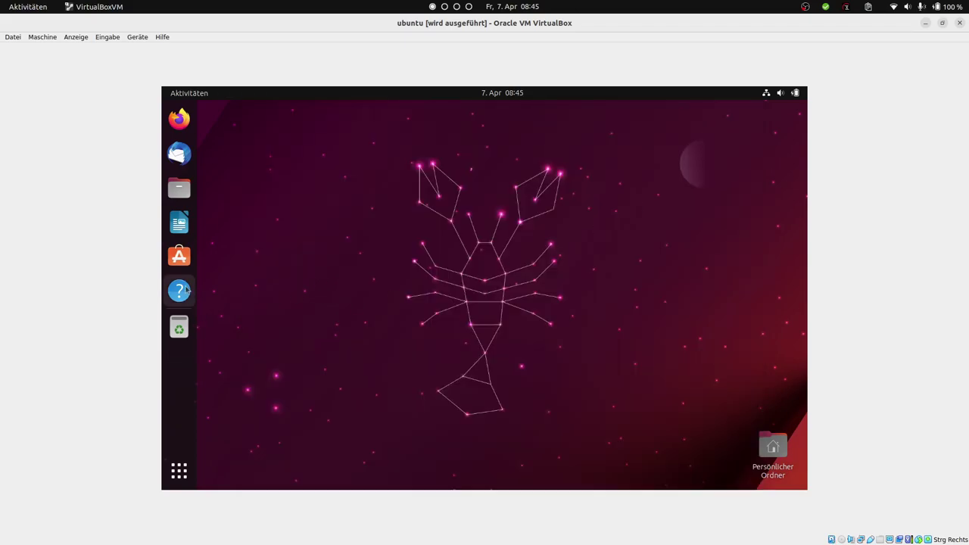
Set the Ubuntu display resolution to 1920 × 1080 (16:9) in the display settings and keep the change.
right_click(341, 208)
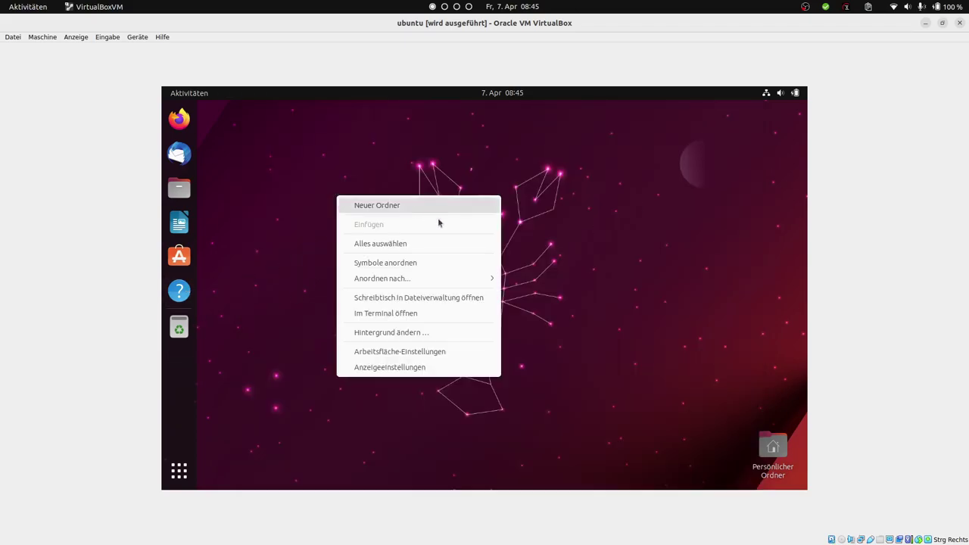
left_click(397, 368)
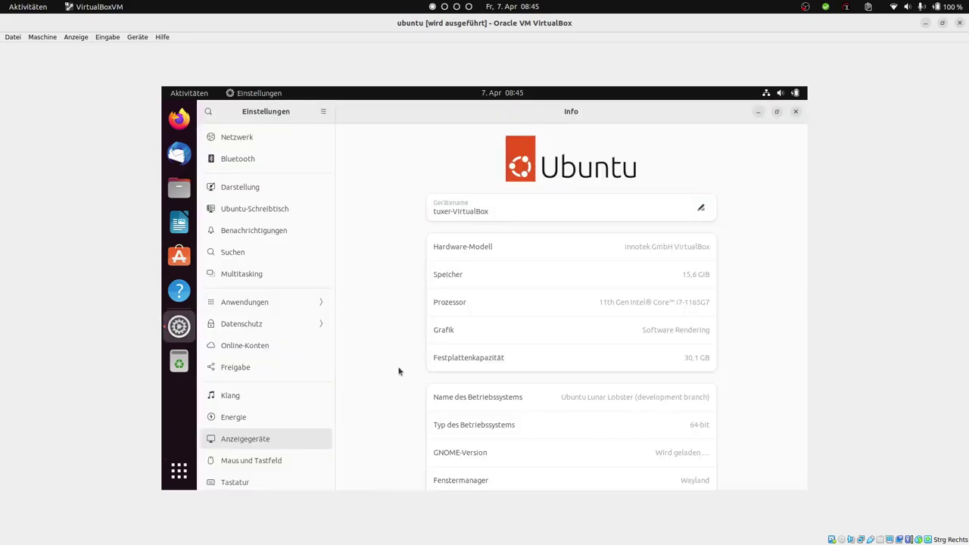
left_click(673, 177)
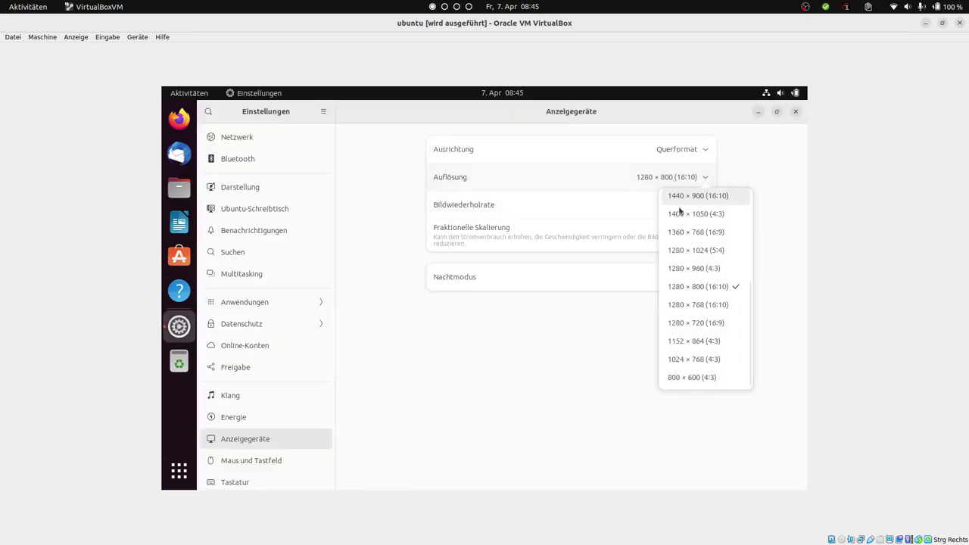
scroll(720, 255, "up", 5)
left_click(730, 272)
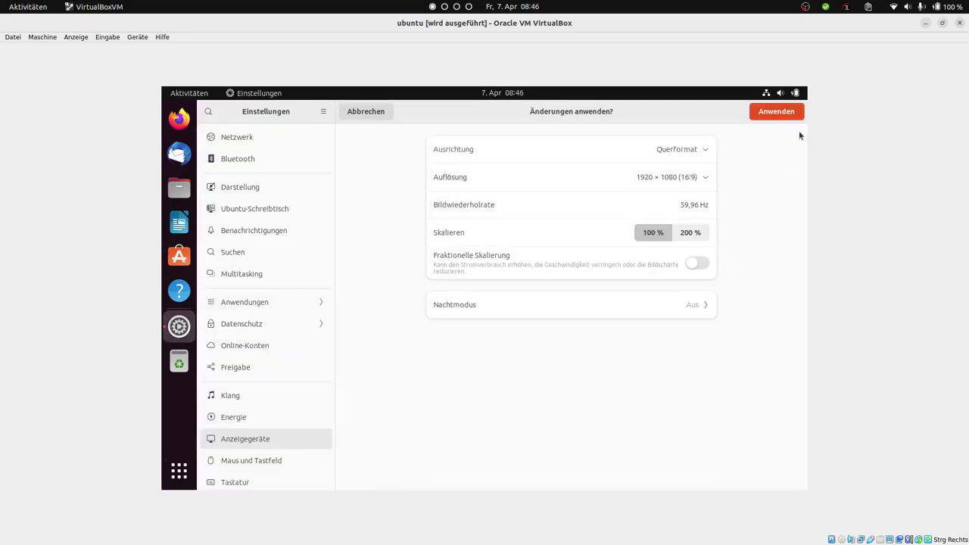
left_click(776, 111)
left_click(569, 349)
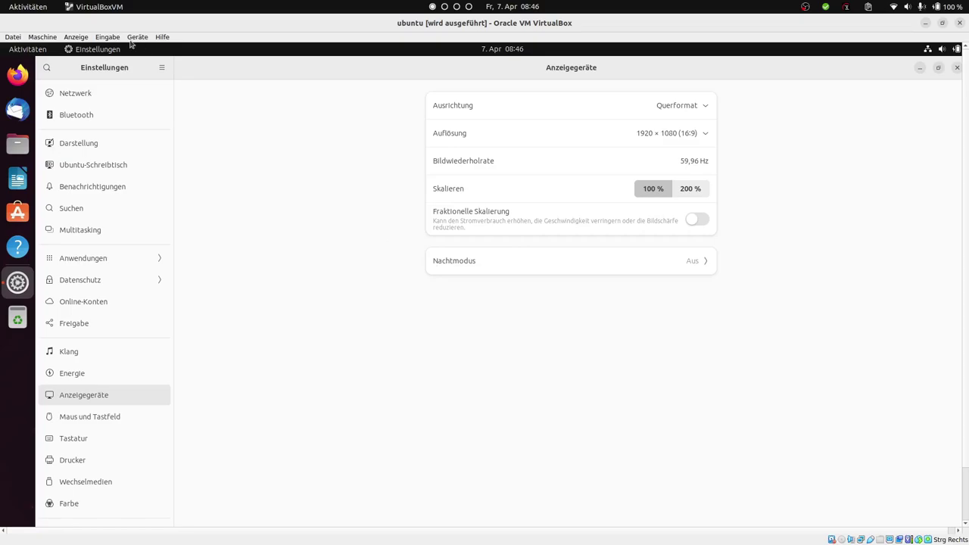
Switch the Ubuntu virtual machine to full-screen mode and close the settings window.
left_click(76, 36)
left_click(89, 48)
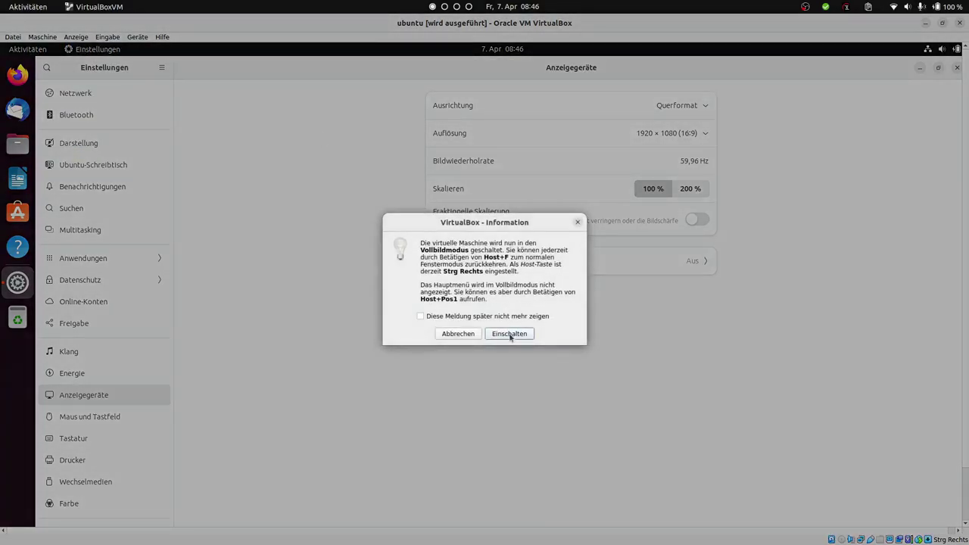
left_click(510, 334)
left_click(953, 25)
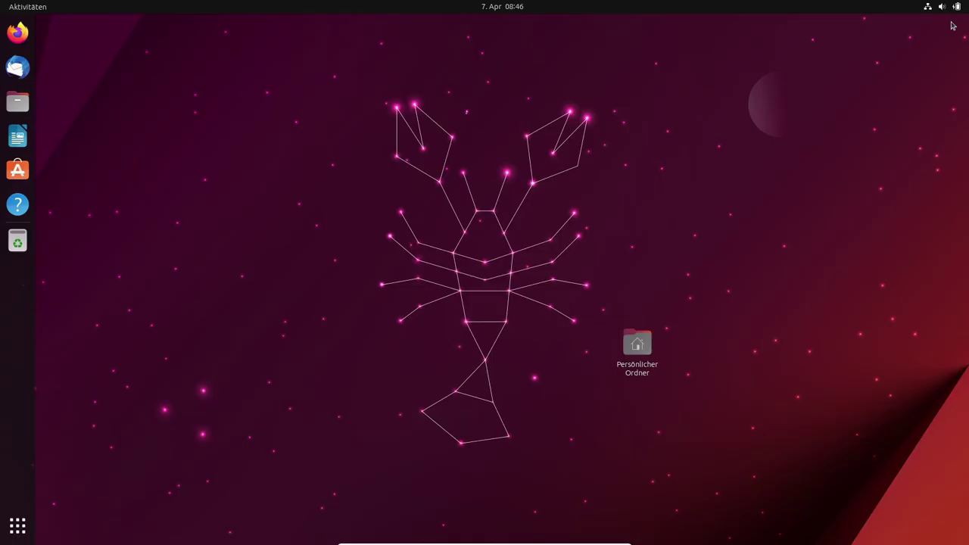
Remove Hilfe from the dock favorites and take a brief look at the application overview.
right_click(18, 205)
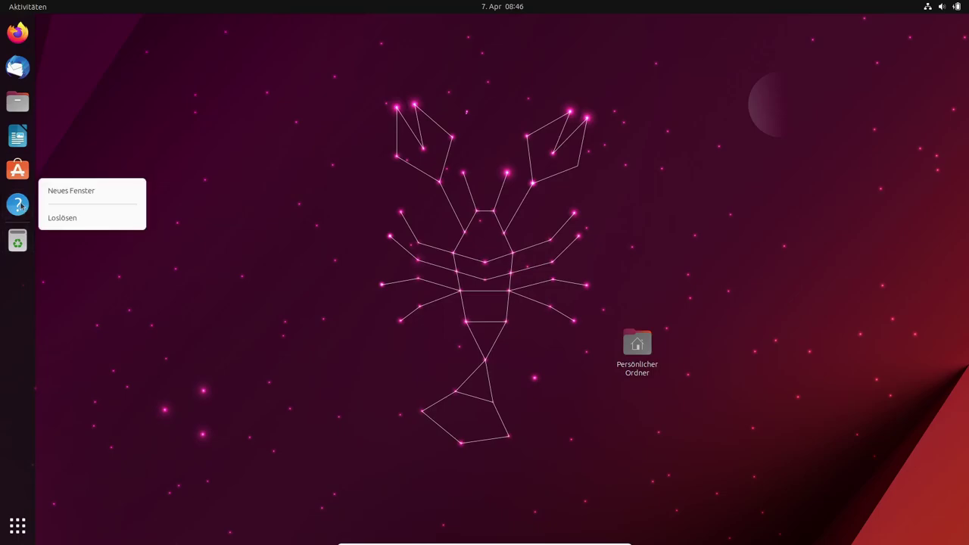
left_click(65, 219)
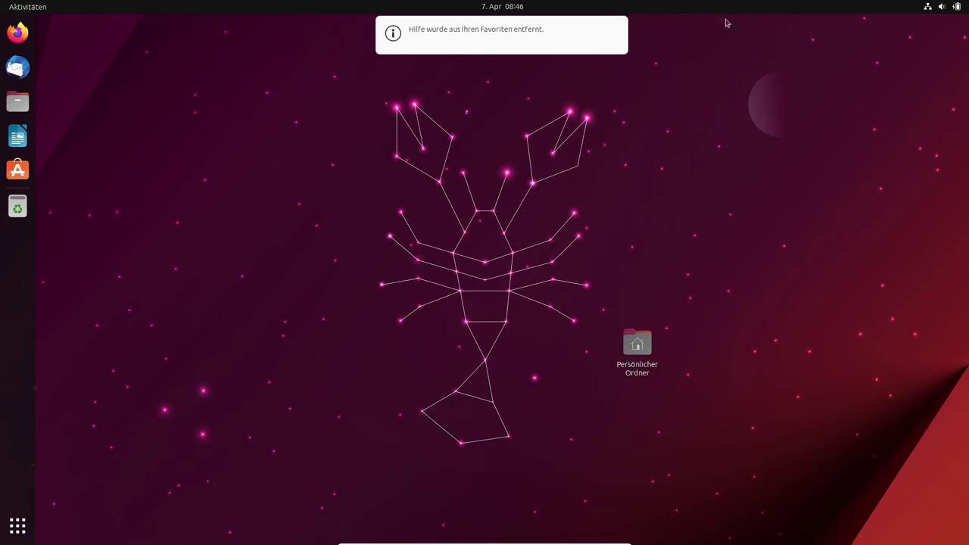
left_click(19, 526)
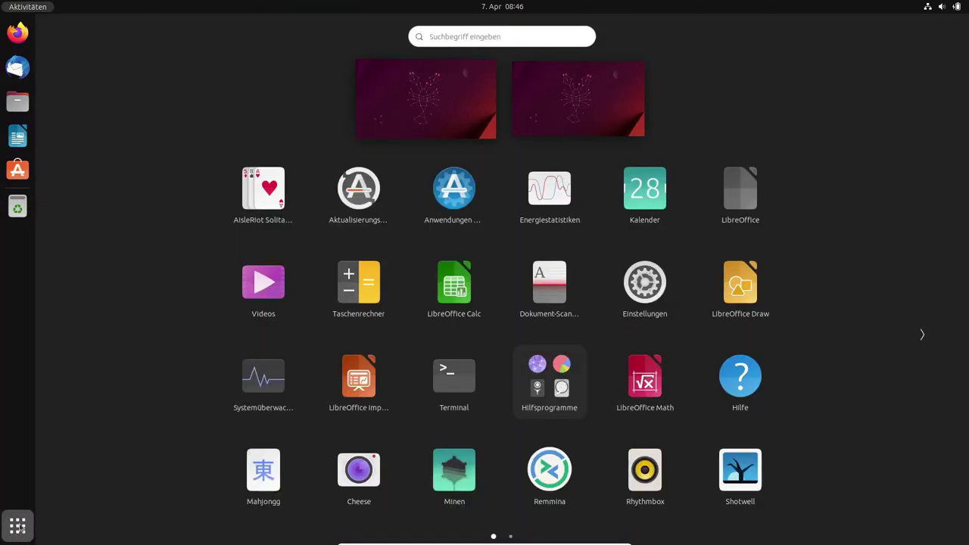
left_click(612, 117)
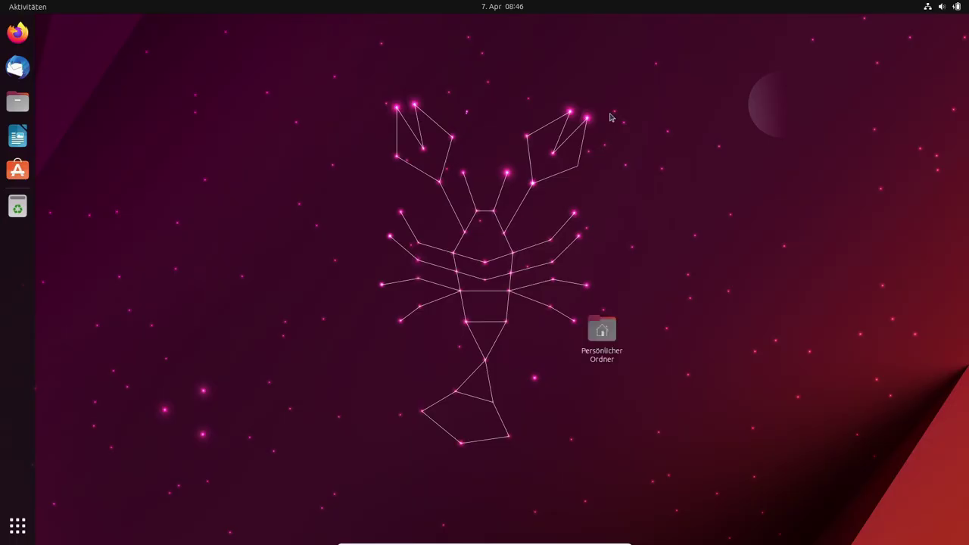
Run screenfetch in a cleared, enlarged terminal and highlight the desktop environment's version in its output.
left_click(9, 526)
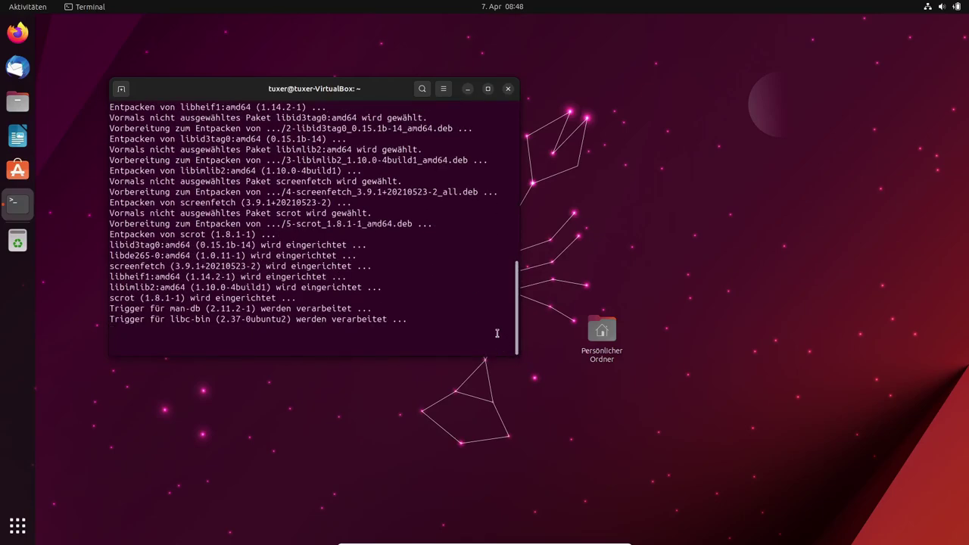
key("ctrl+l")
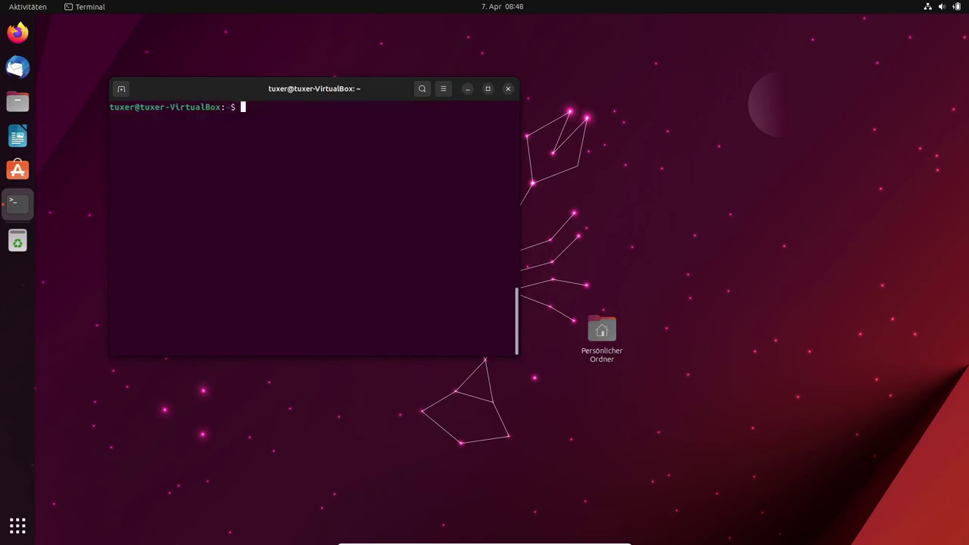
key("Up")
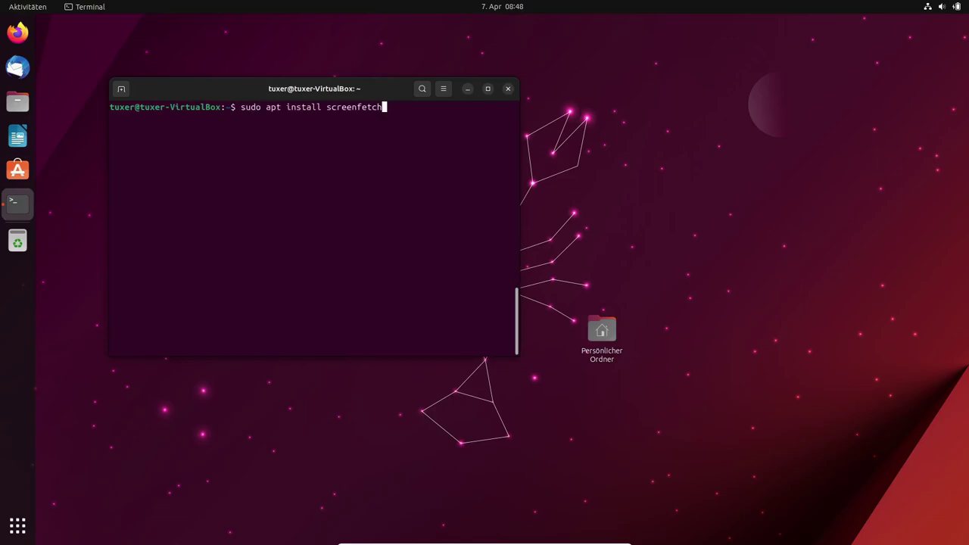
key("Up")
key("Return")
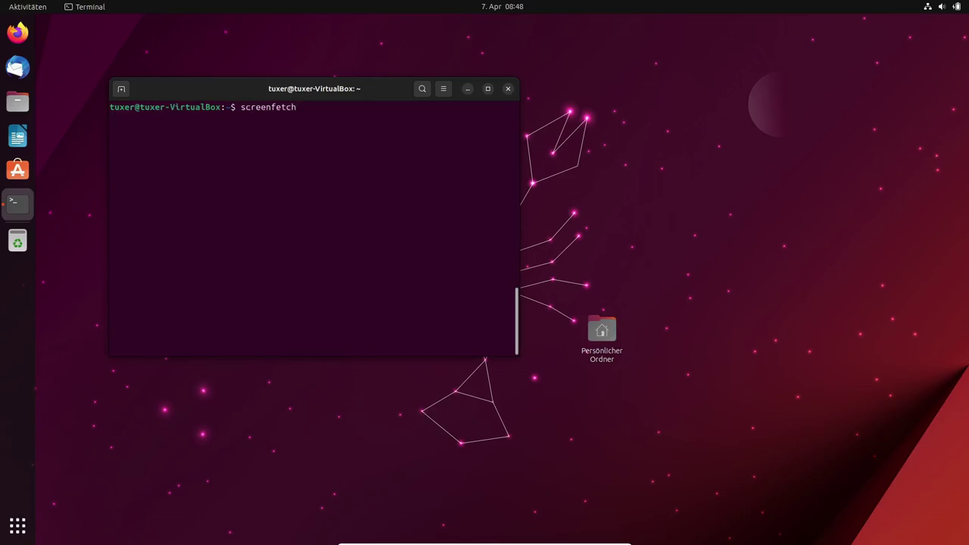
left_click_drag(522, 354, 571, 368)
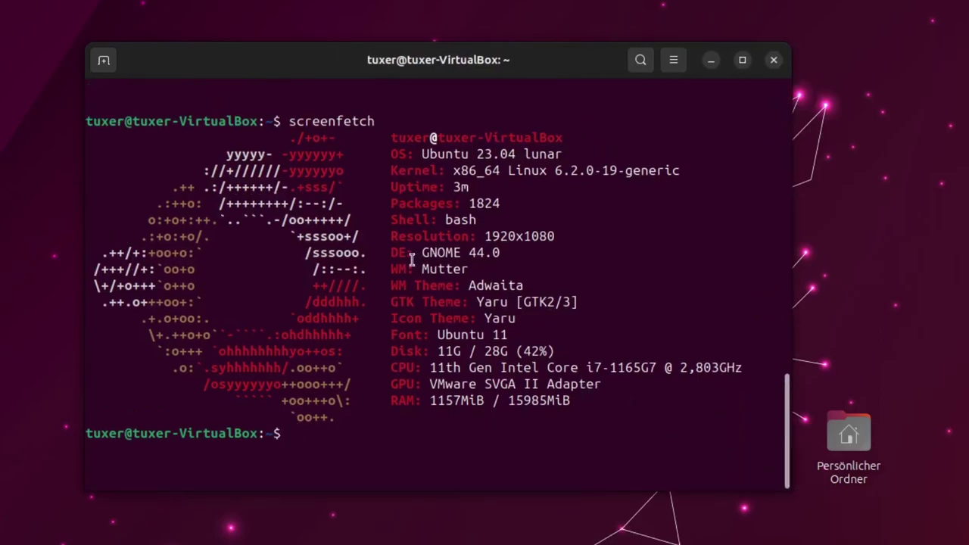
left_click_drag(413, 255, 503, 253)
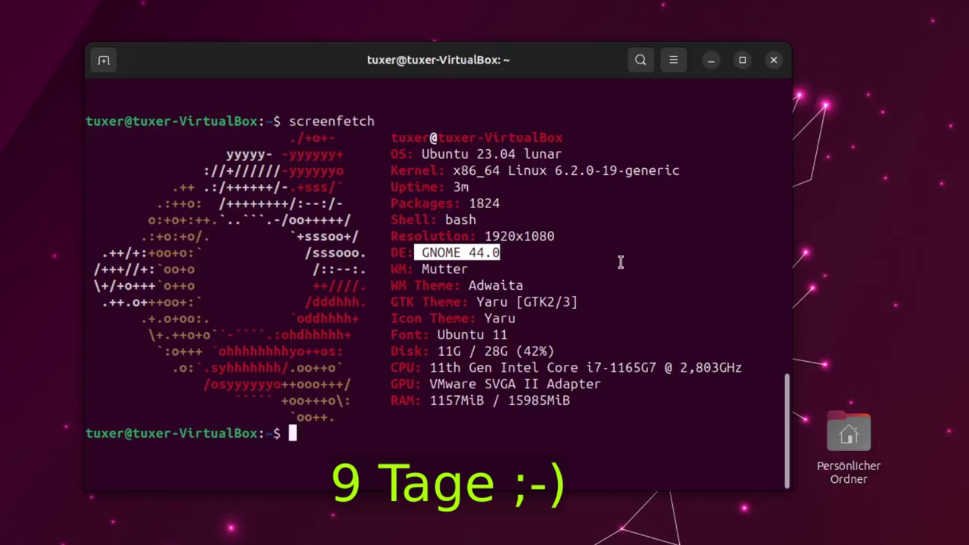
Print the current system date with the date command and close the terminal.
type("date")
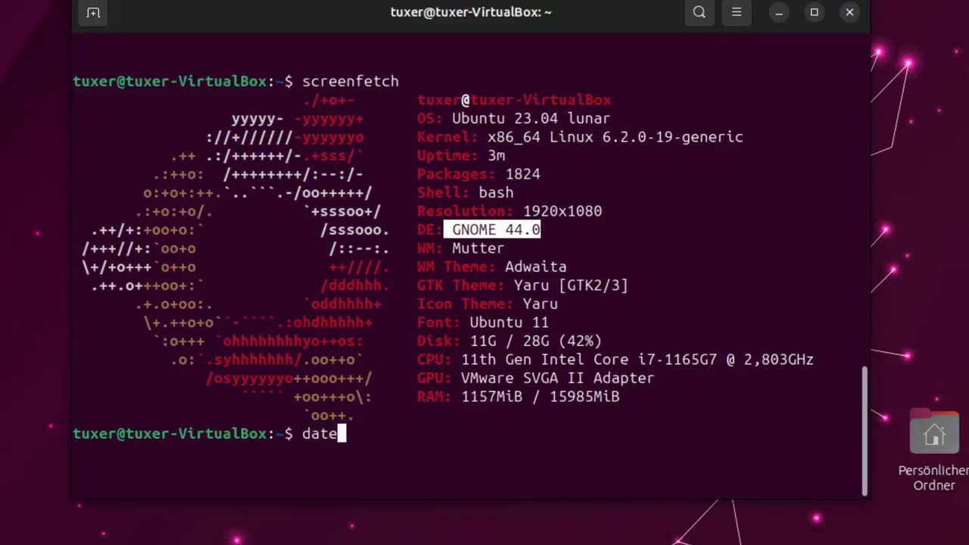
key("Return")
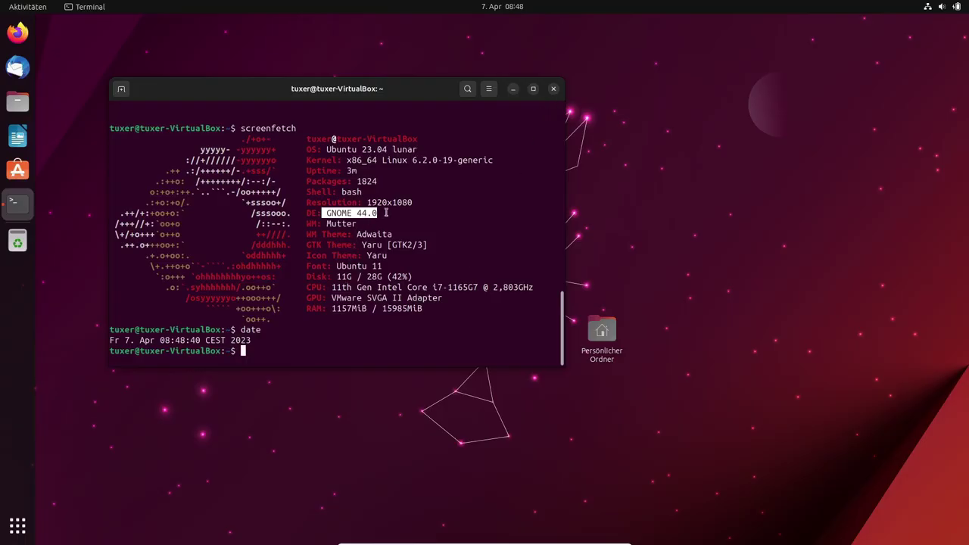
left_click(554, 89)
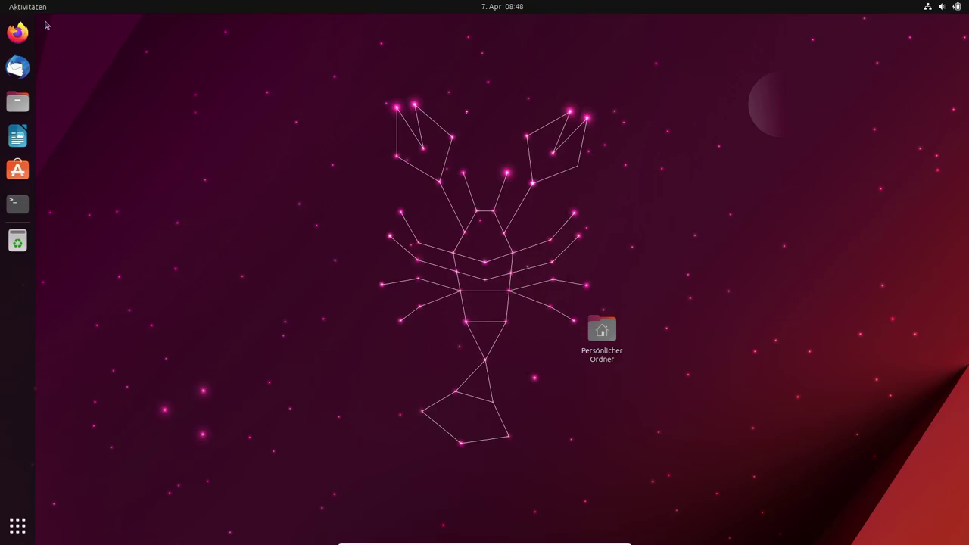
Try out the screenshot tool by resizing its capture area and switching between photo and recording modes, and close it without capturing.
left_click(942, 6)
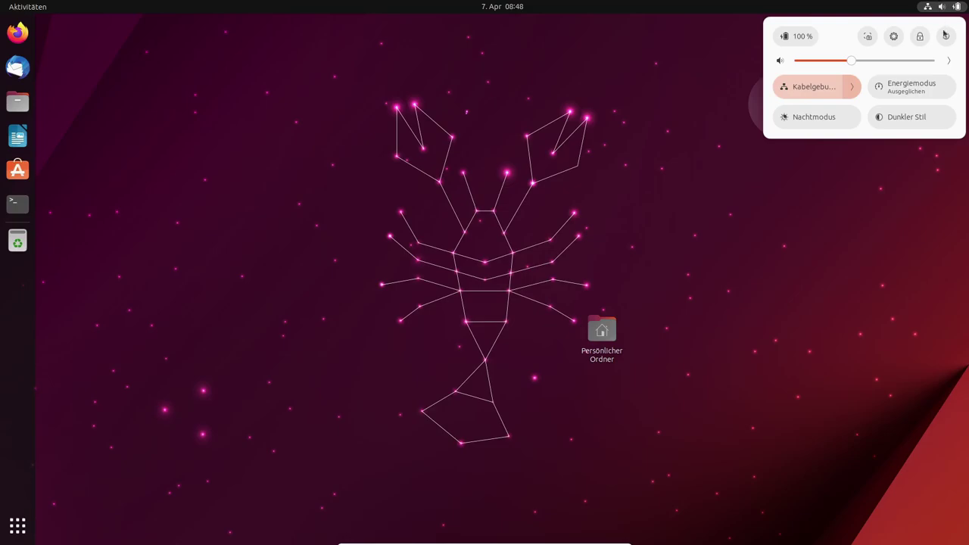
left_click(869, 43)
left_click_drag(403, 252, 745, 462)
left_click_drag(241, 151, 115, 47)
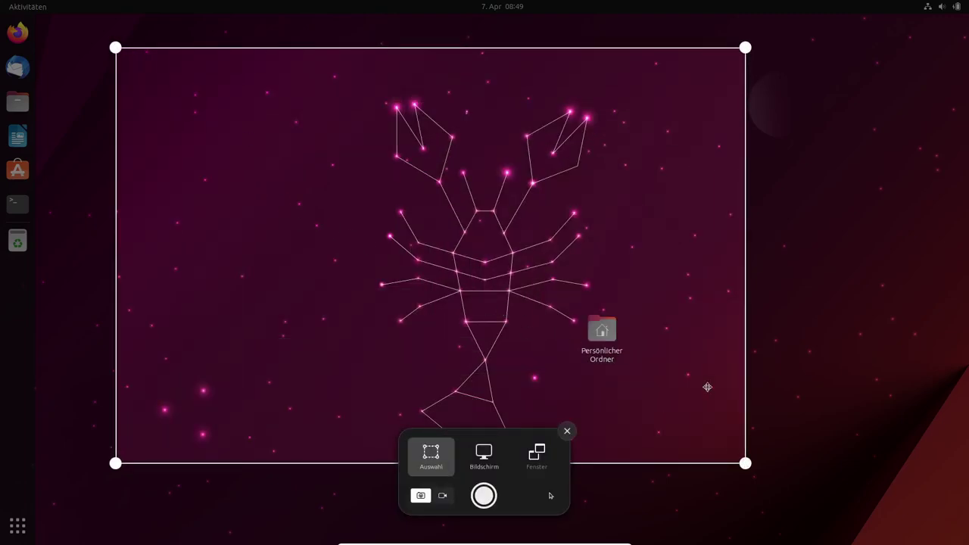
left_click_drag(747, 464, 846, 477)
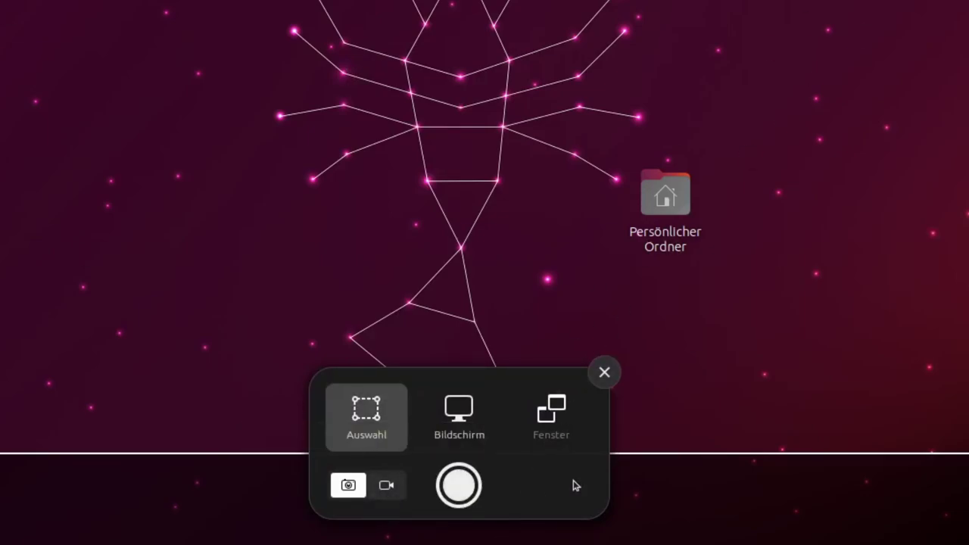
left_click(385, 487)
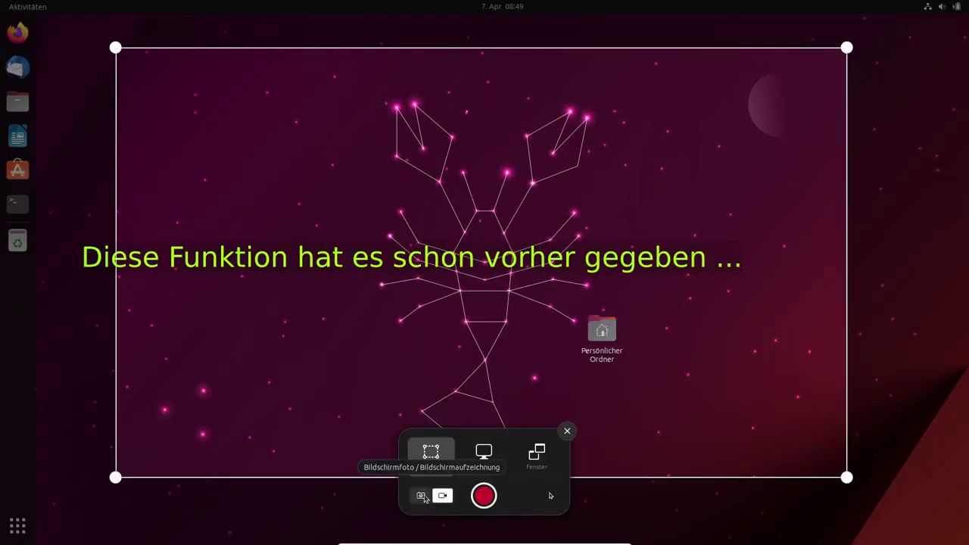
left_click(422, 496)
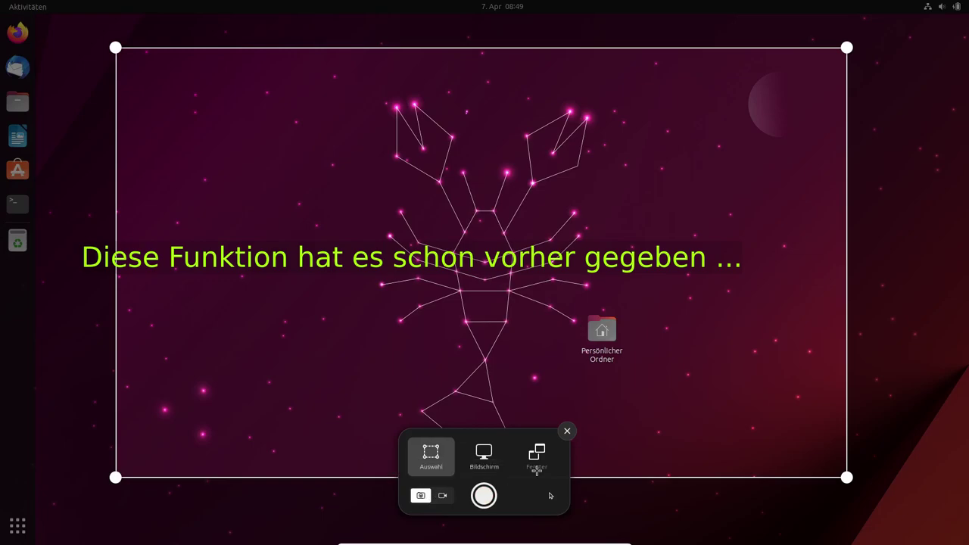
left_click(567, 432)
Turn on Dunkler Stil in the quick settings.
key("super+s")
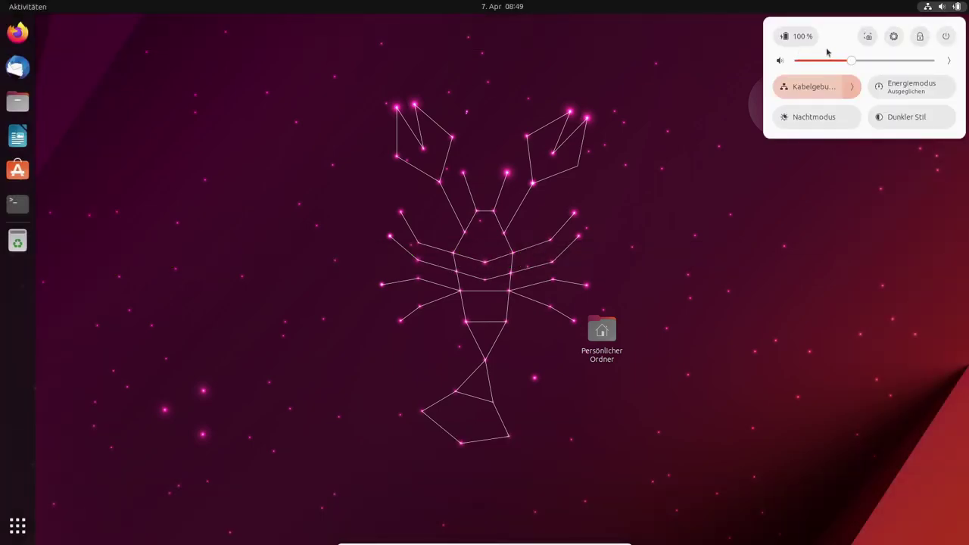
left_click(899, 127)
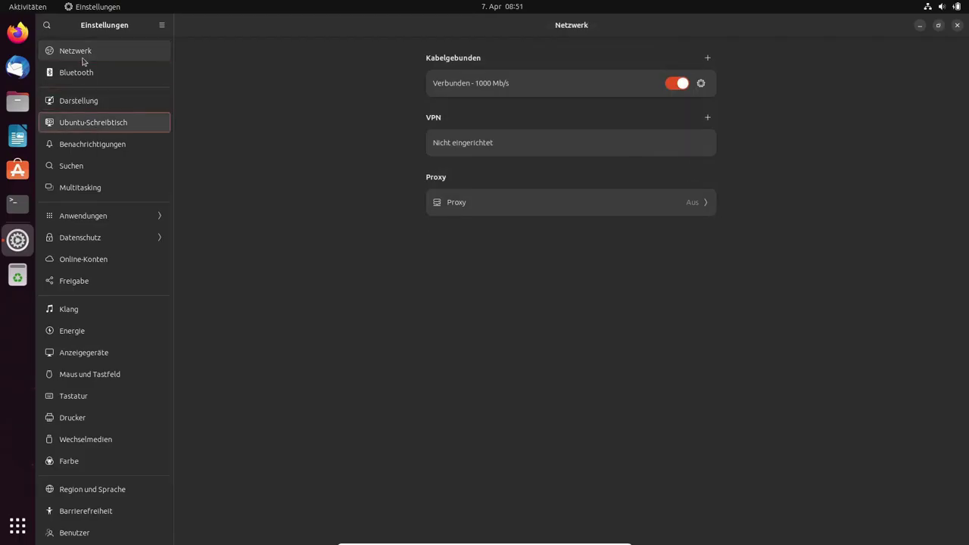
In the Ubuntu-Schreibtisch settings, turn off the dock's Leistenmodus and turn on Automatisches Ausblenden des Docks.
left_click(80, 71)
left_click(80, 101)
left_click(84, 102)
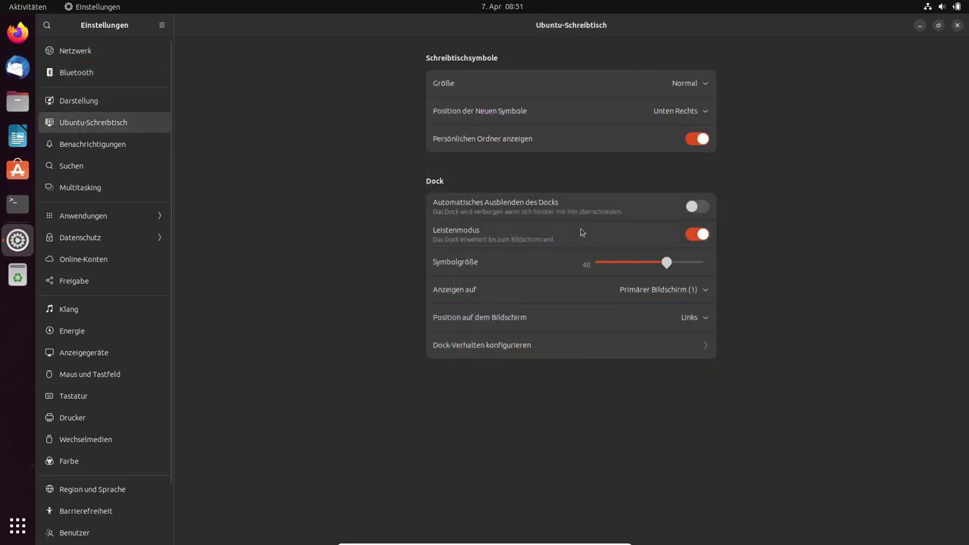
left_click(694, 235)
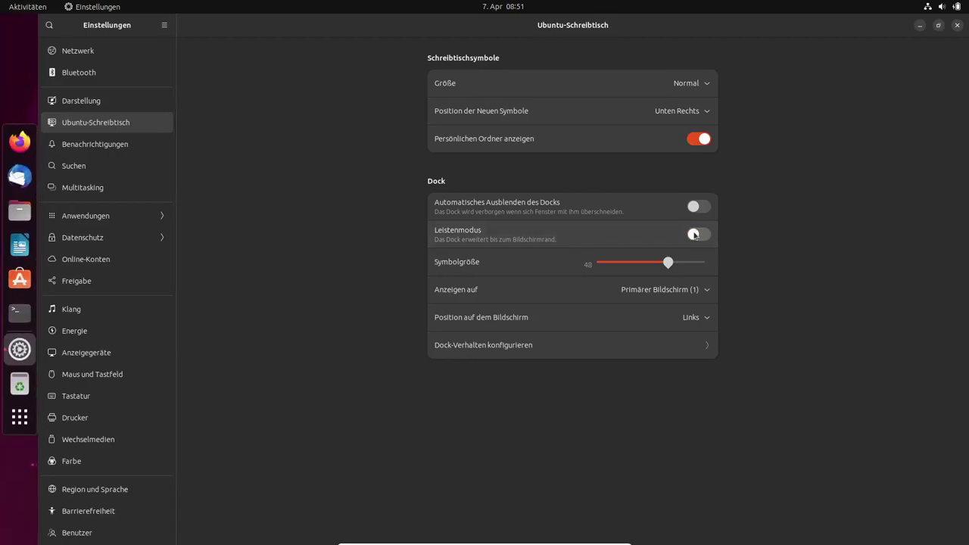
left_click(704, 206)
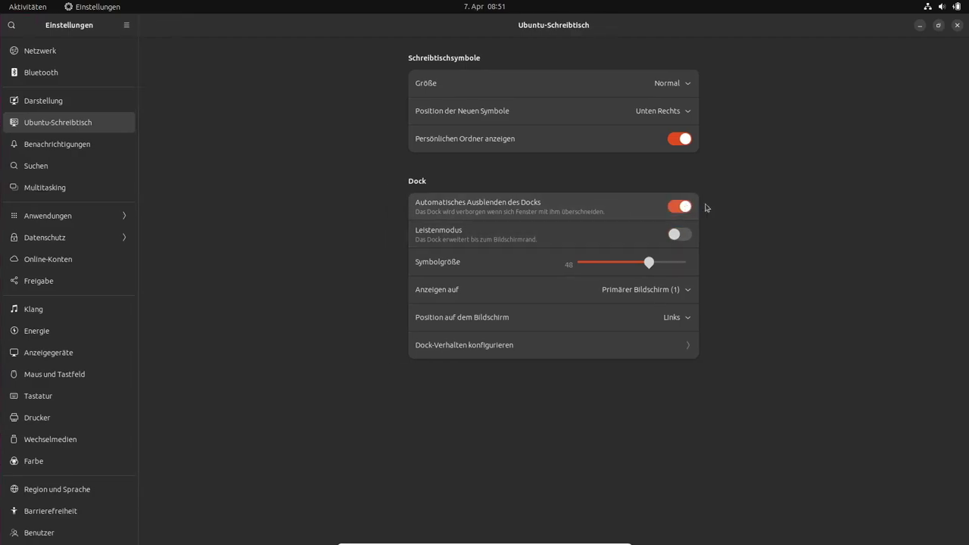
Turn off Datenträger und Geräte anzeigen in the dock behaviour options and close the dialog.
left_click(667, 344)
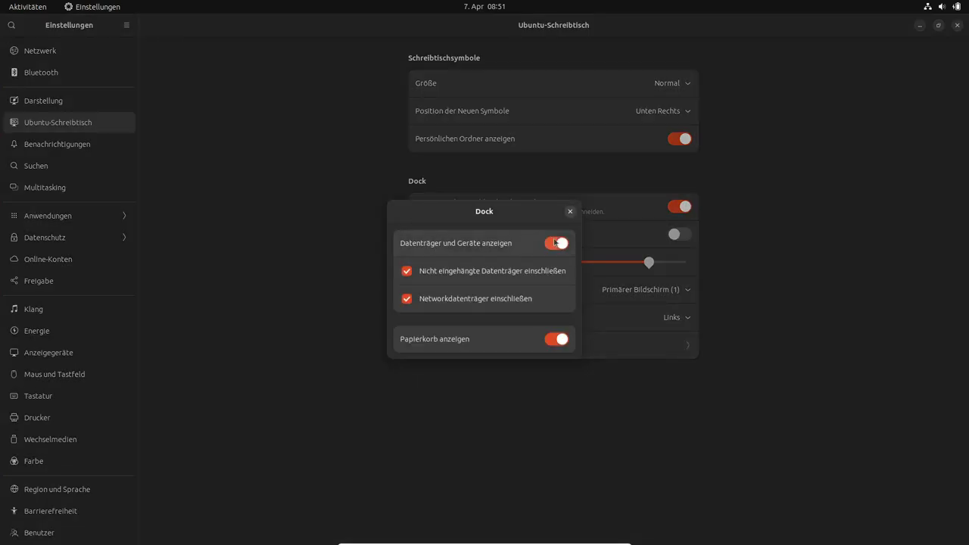
left_click(559, 241)
left_click(570, 212)
In the Suchen settings, turn off search results from Kalender, Passwörter und Verschlüsselung, Taschenrechner and Zeichen.
left_click(57, 143)
left_click(47, 189)
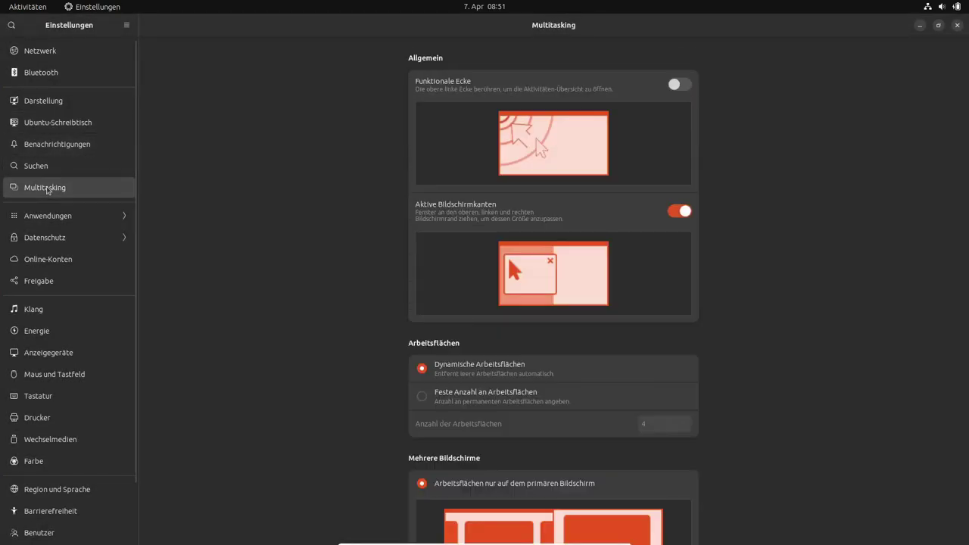
left_click(42, 166)
left_click(655, 212)
left_click(653, 240)
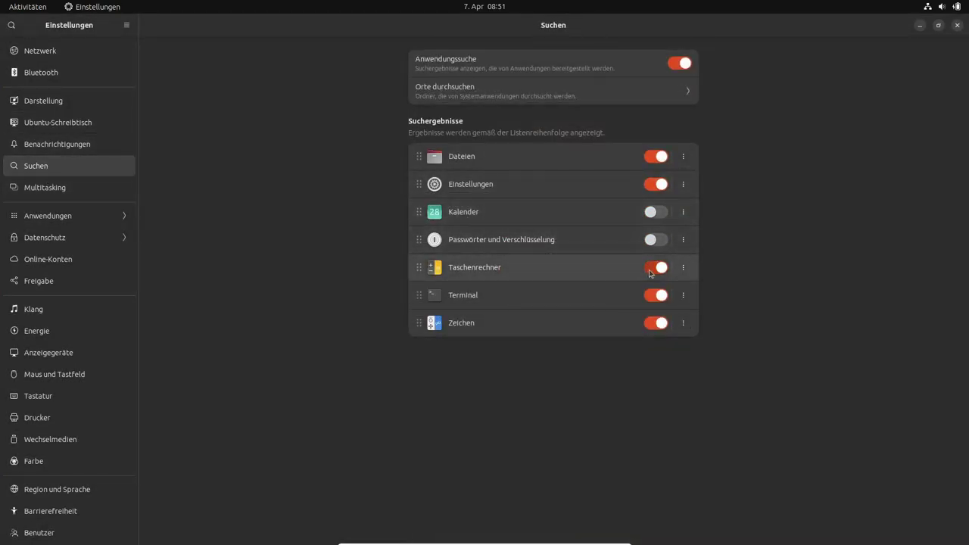
left_click(656, 267)
left_click(656, 323)
In the Multitasking settings, limit application switching to the current workspace and include apps from each monitor only.
left_click(76, 190)
scroll(723, 338, "down", 5)
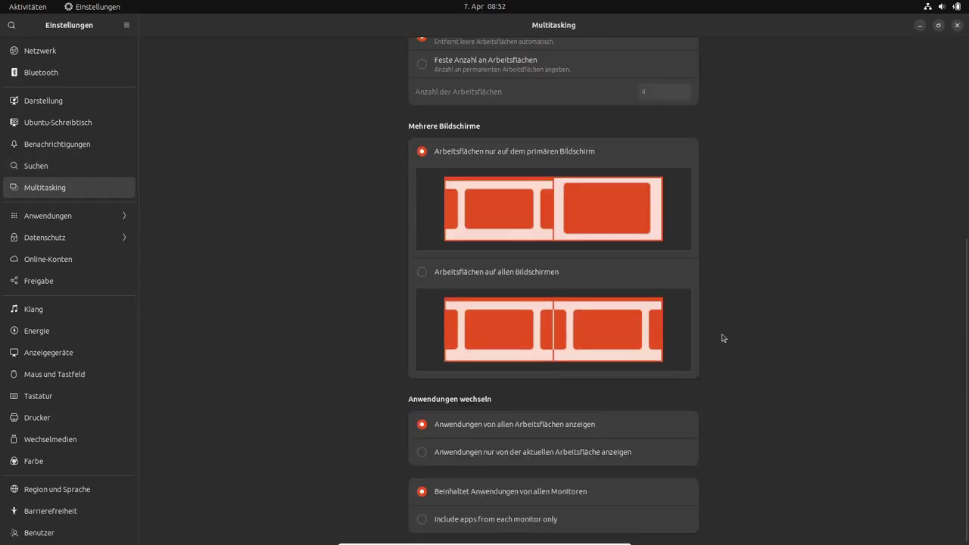
left_click(421, 452)
left_click(422, 519)
Look through the Anwendungen, Datenschutz and Freigabe settings.
left_click(61, 216)
left_click(12, 25)
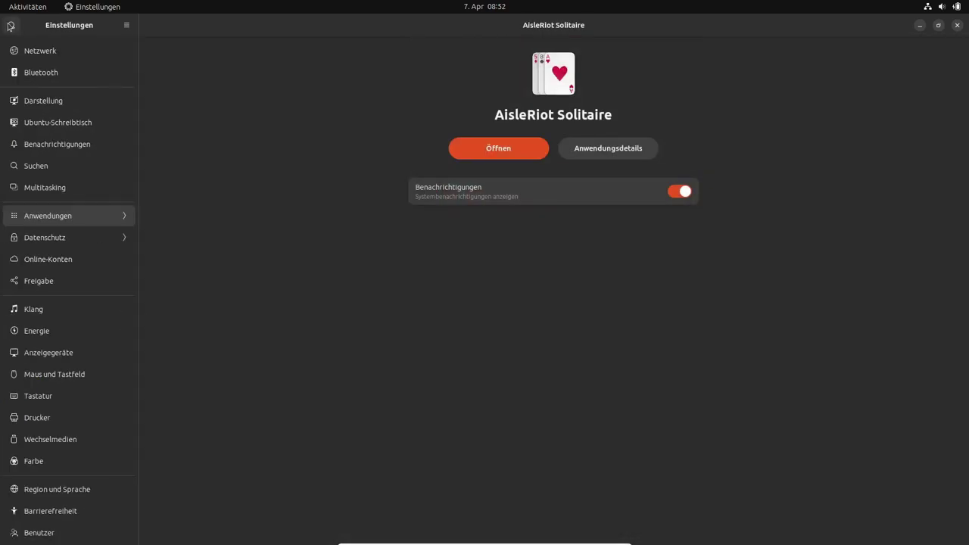
left_click(53, 239)
left_click(15, 27)
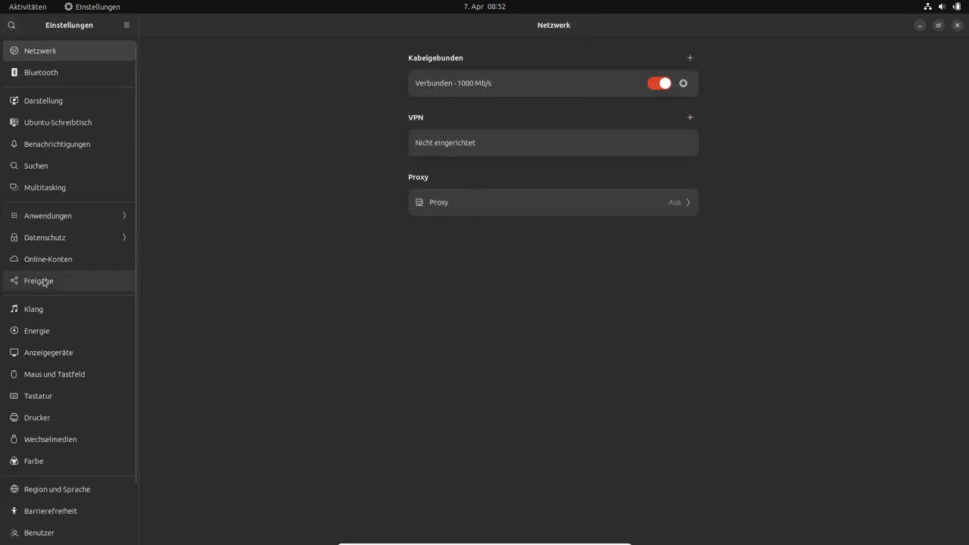
left_click(45, 281)
left_click(35, 309)
left_click(48, 281)
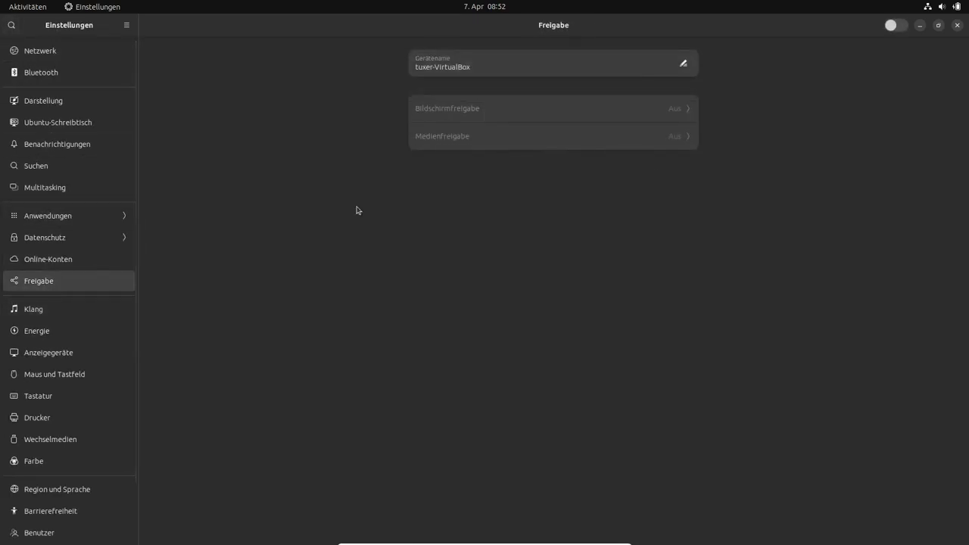
Examine the Klang settings, including the input device choices, the speaker test and the Lautstärkestufen entry.
left_click(42, 311)
left_click(684, 275)
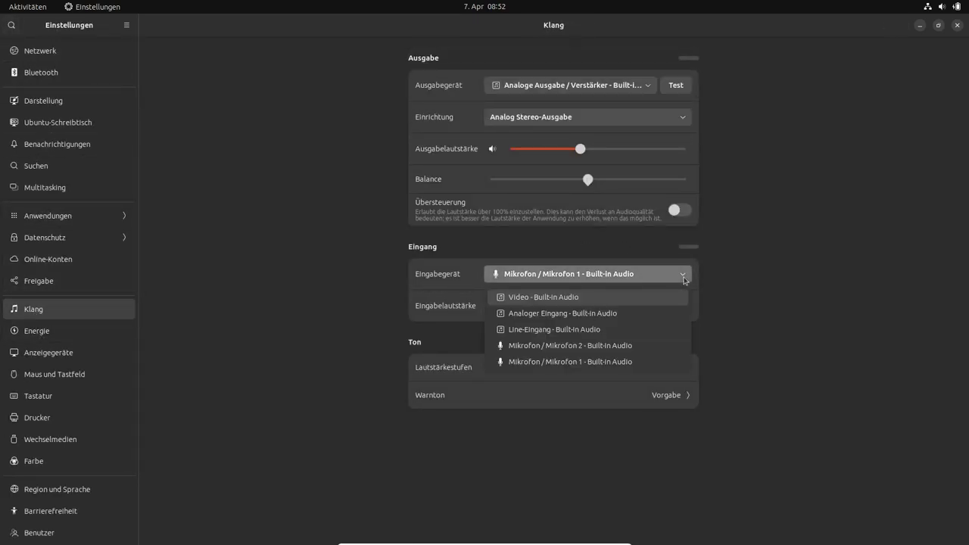
left_click(684, 278)
left_click(675, 85)
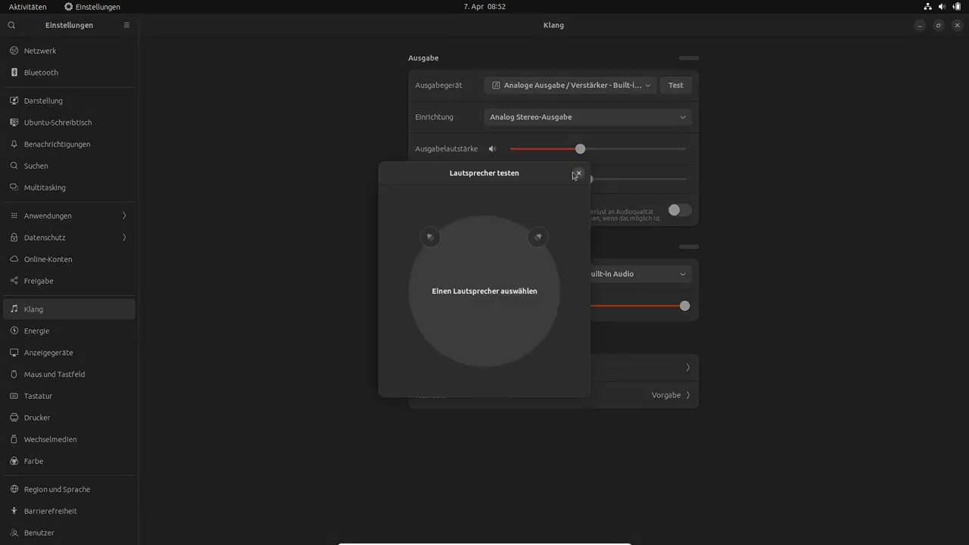
left_click(580, 176)
left_click(540, 370)
left_click(641, 149)
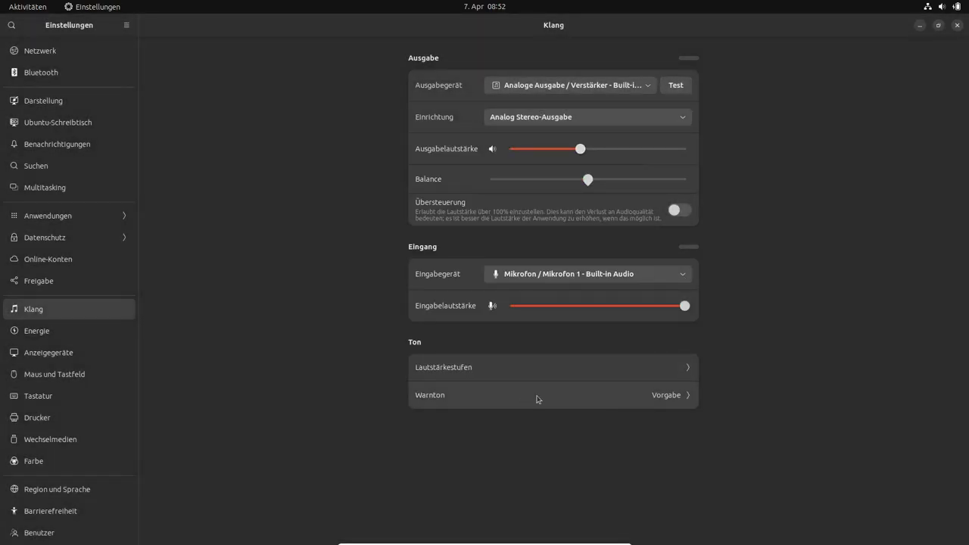
Look through the remaining settings pages from Energie and Anzeigegeräte to Benutzer, and close the settings.
left_click(38, 331)
left_click(50, 361)
left_click(50, 374)
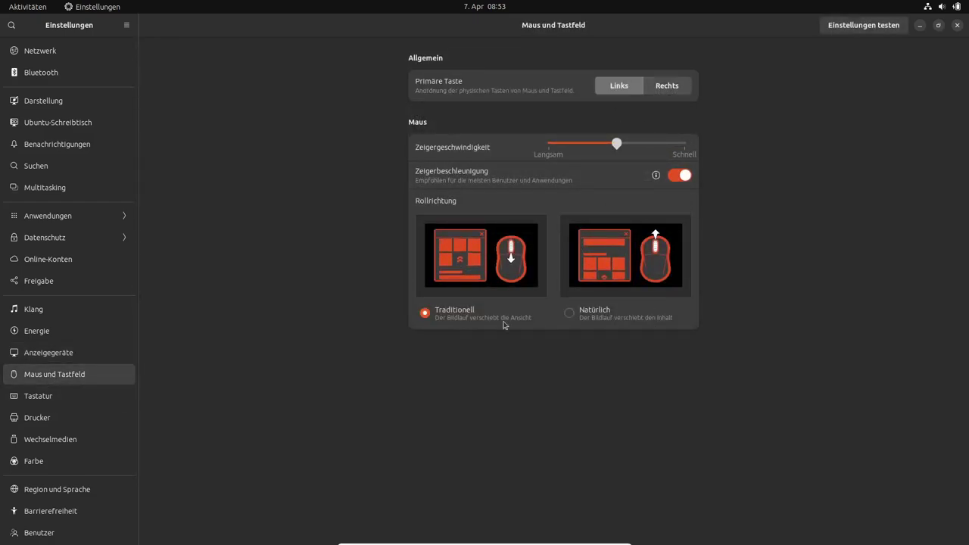
left_click(72, 418)
left_click(65, 461)
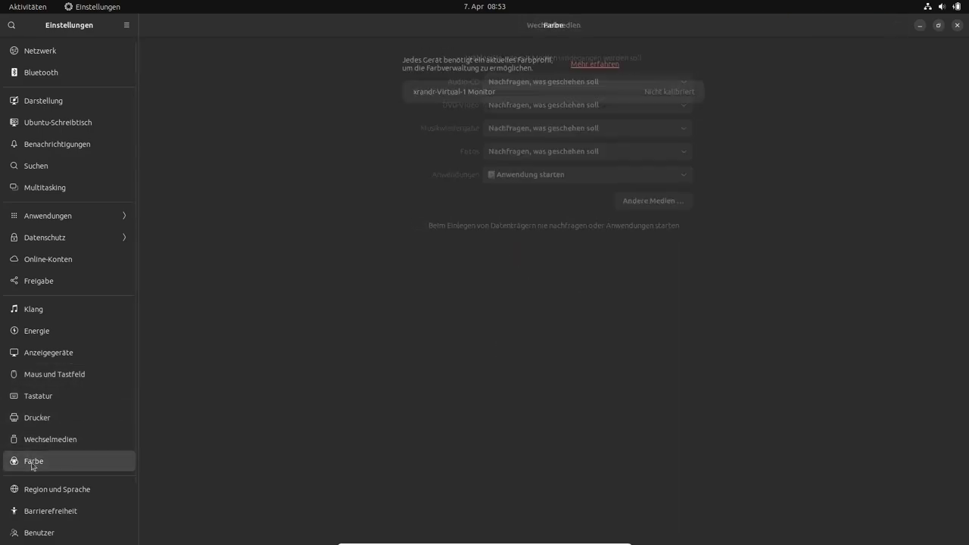
left_click(91, 490)
left_click(106, 512)
left_click(66, 539)
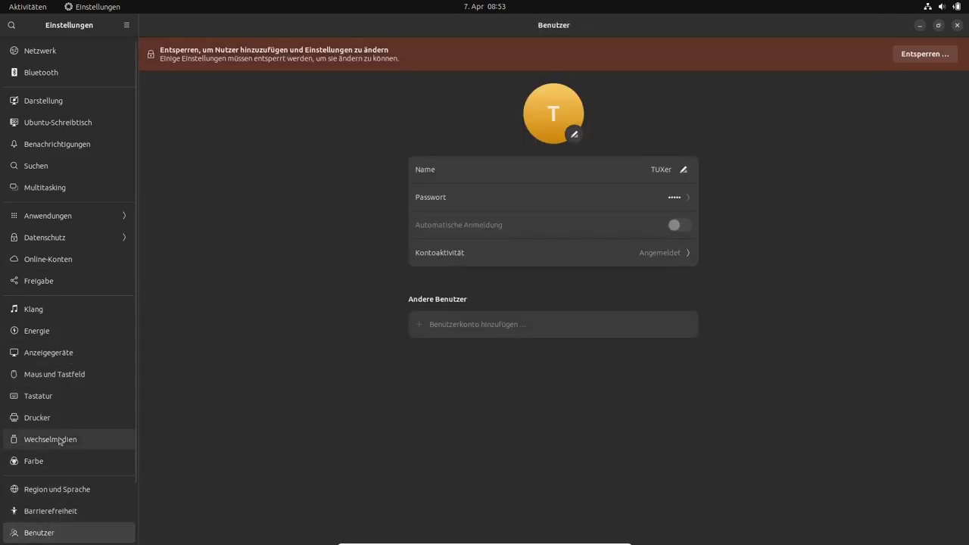
left_click(957, 25)
Open the file manager, maximize its window and display the home folder as a list.
left_click(19, 251)
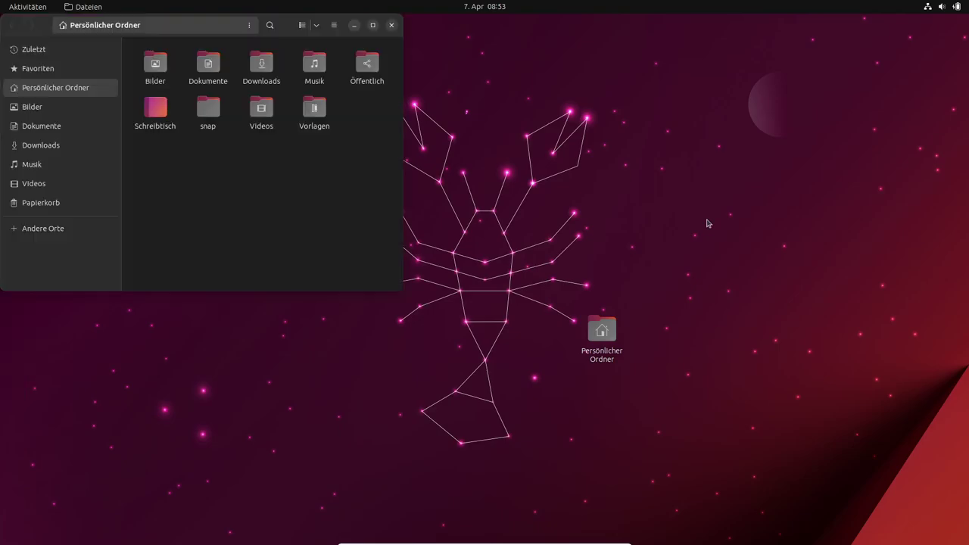
left_click_drag(286, 34, 552, 1)
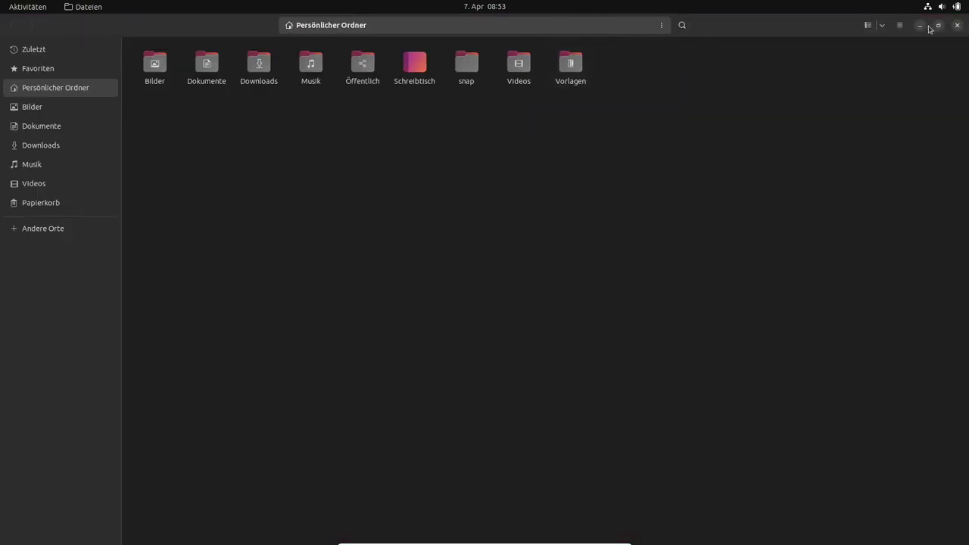
left_click(869, 26)
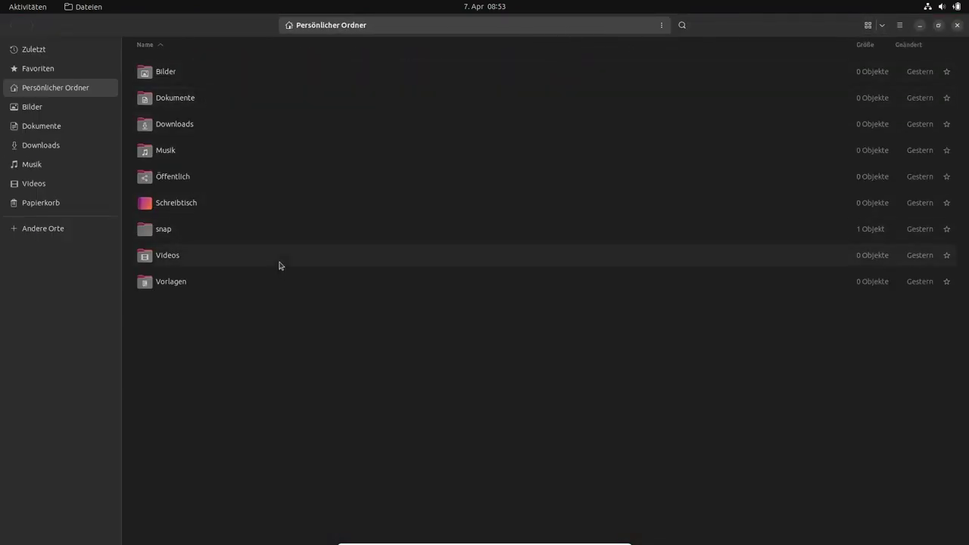
Enlarge the folder list's icons to compare the sizes, and reduce them to the compact size.
key("ctrl+minus")
key("ctrl+plus")
key("ctrl+plus")
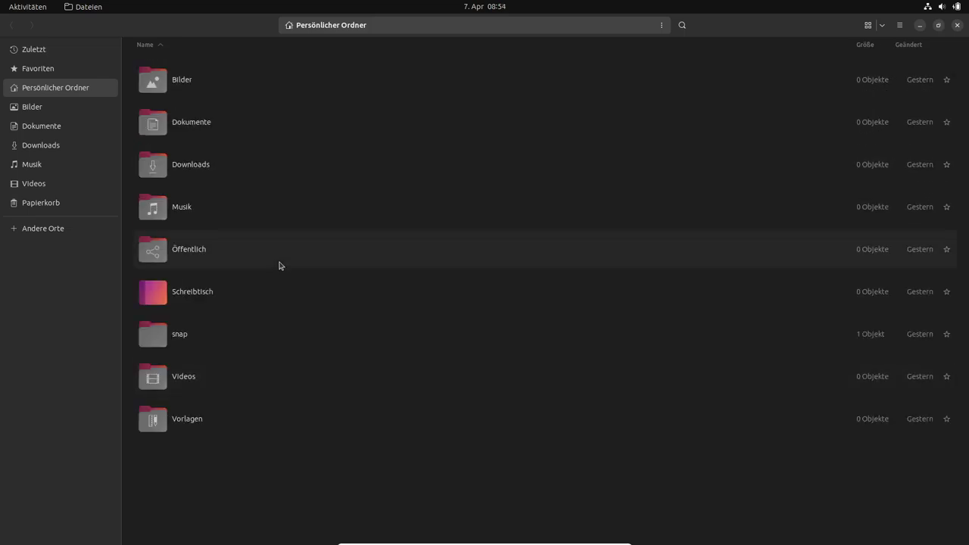
key("ctrl+minus")
key("ctrl+minus")
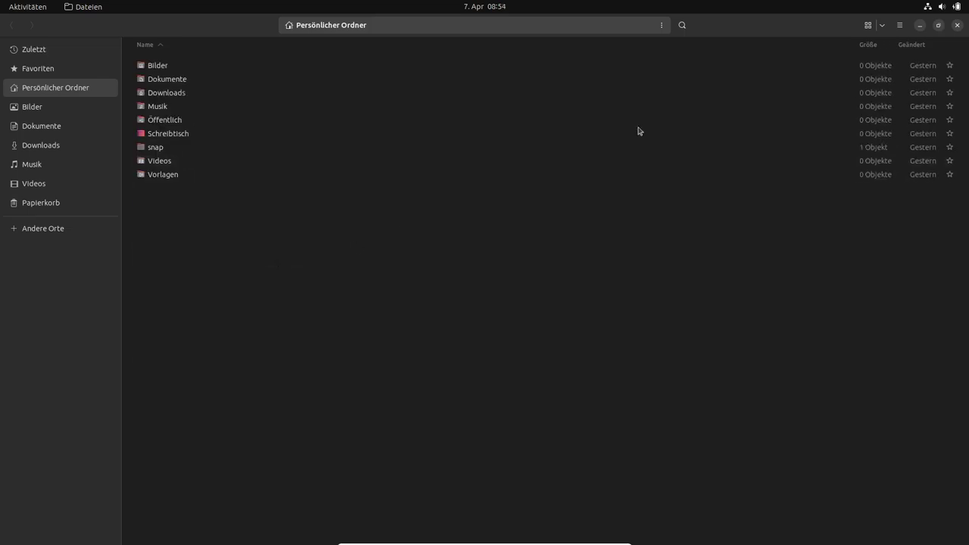
Sort the home folder by Typ and switch the sorting back to A-Z.
left_click(883, 26)
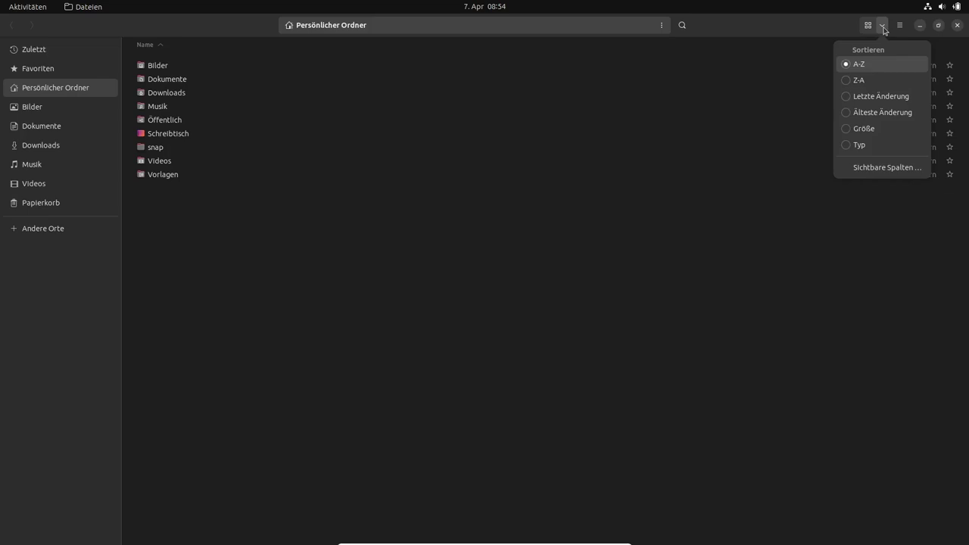
left_click(848, 150)
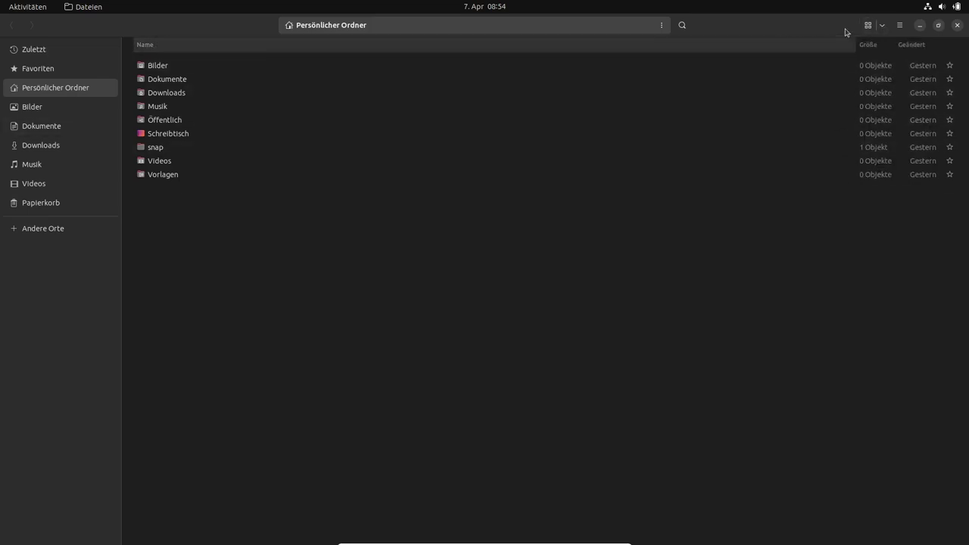
left_click(882, 26)
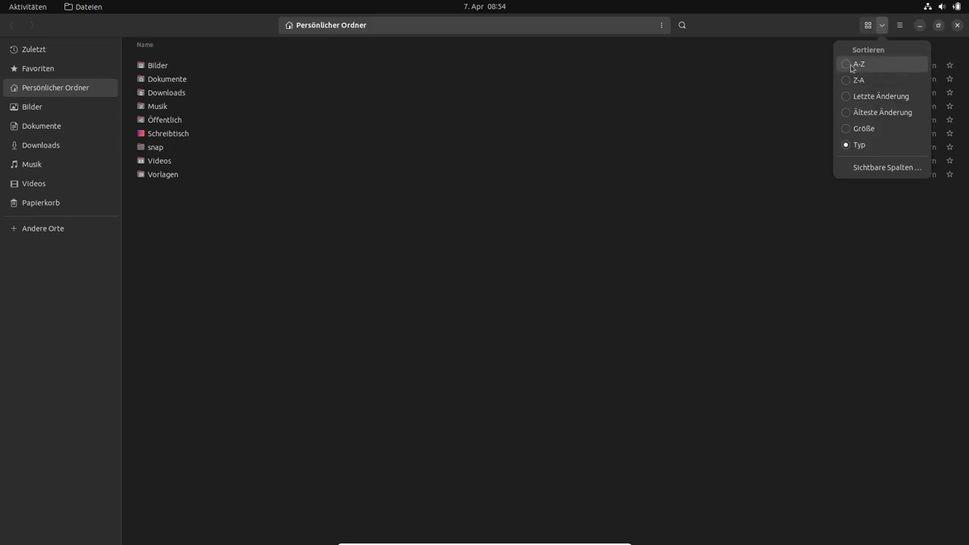
left_click(854, 65)
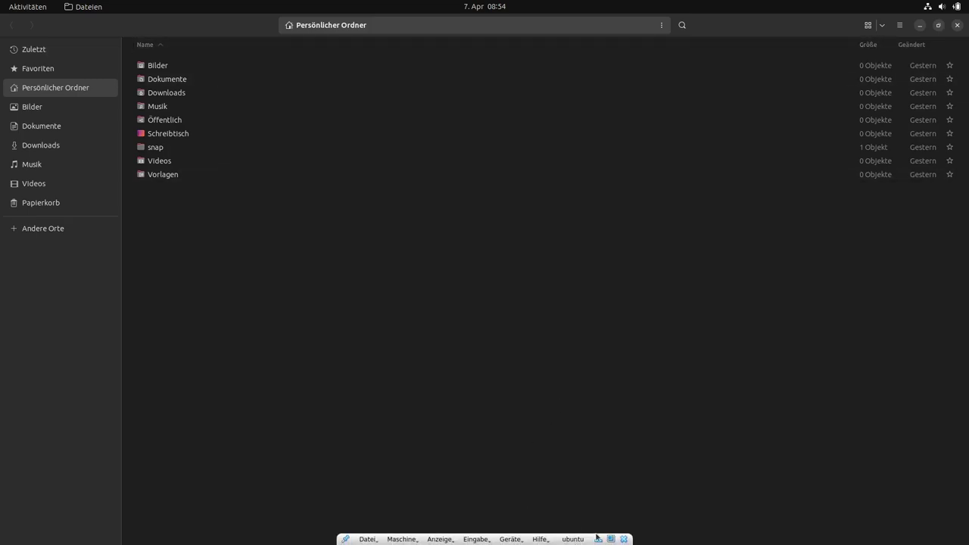
Switch to the host system, open its file manager and add the Typ column to the home folder's list.
left_click(598, 539)
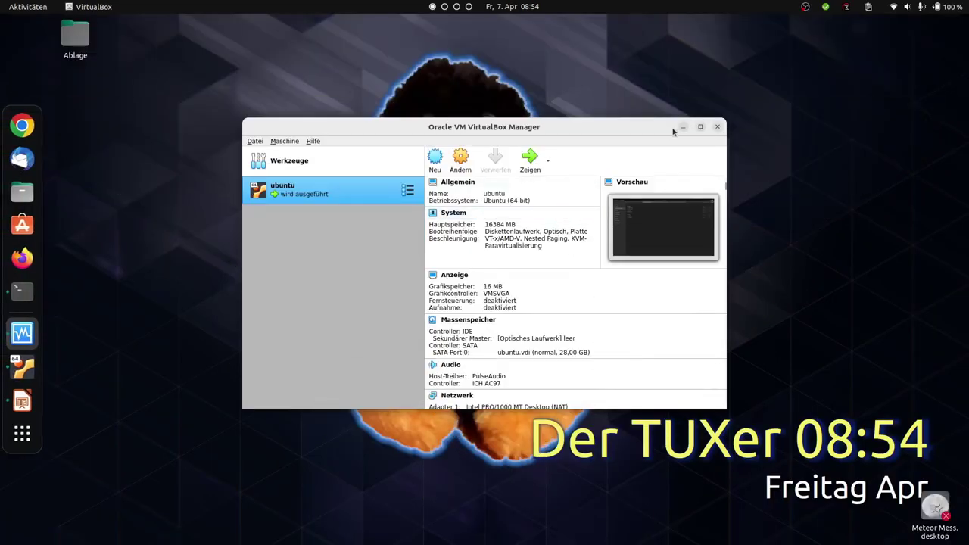
key("super+h")
left_click(22, 191)
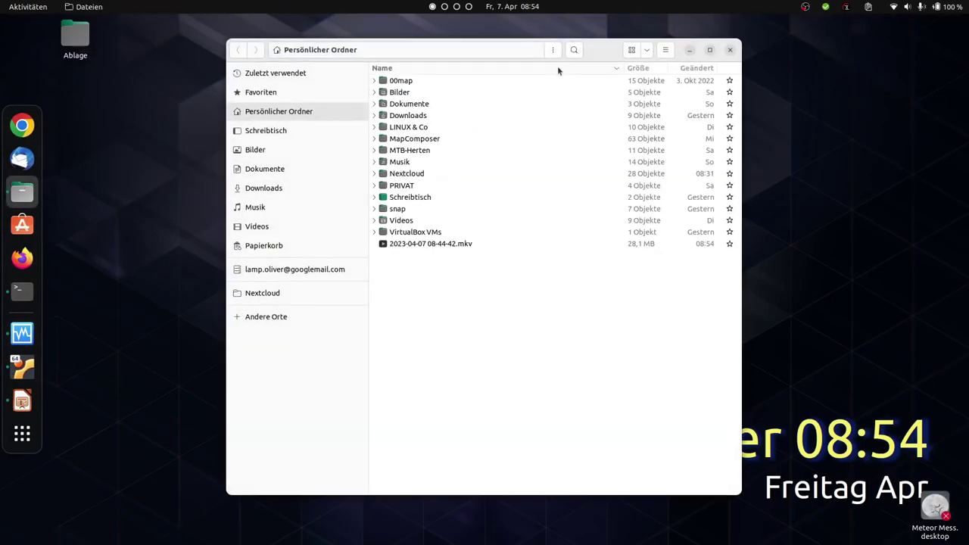
right_click(561, 69)
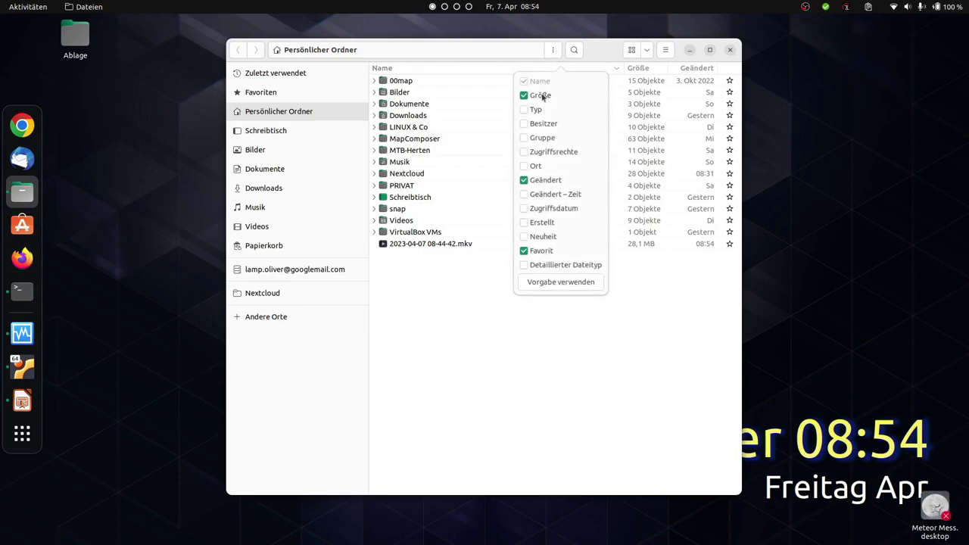
left_click(524, 110)
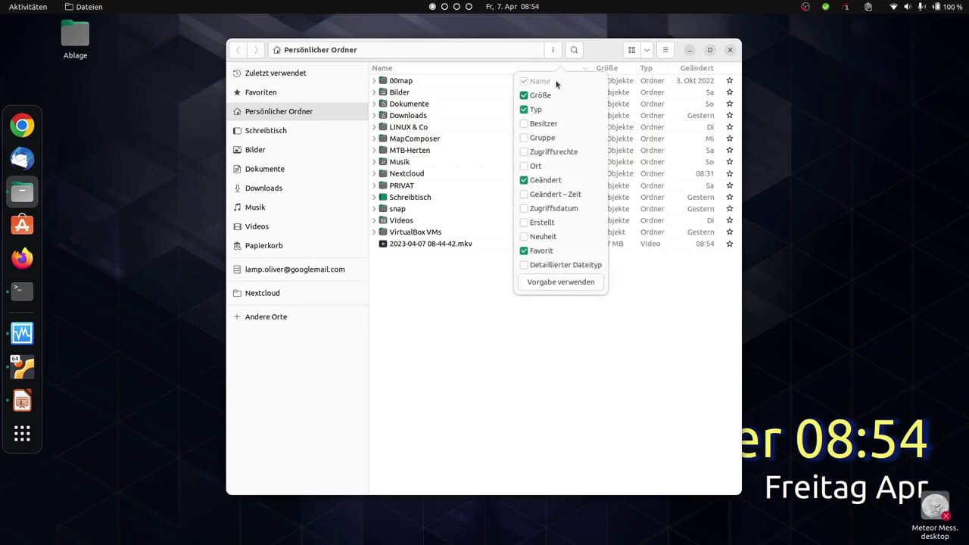
left_click(604, 47)
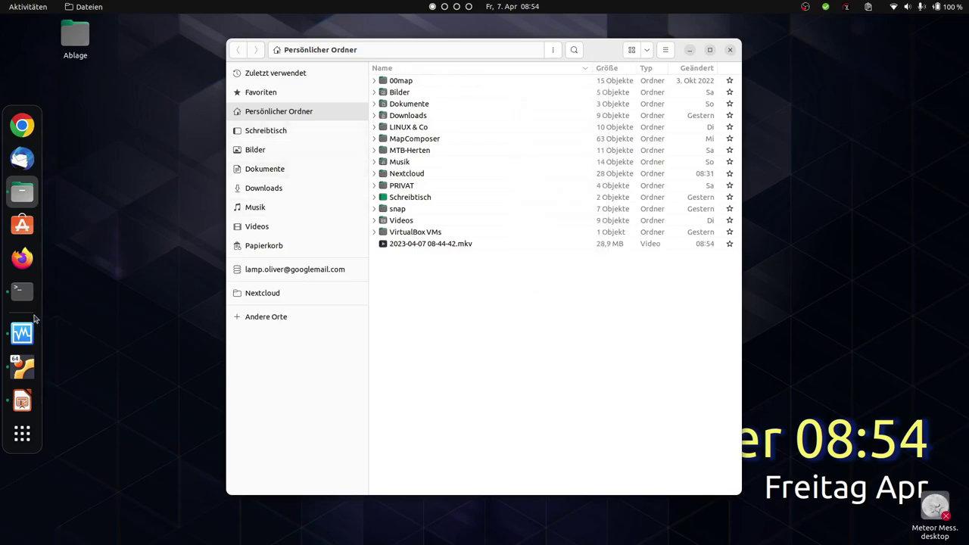
Check the host system's GNOME version on the Info page of its settings, and close the settings.
left_click(928, 7)
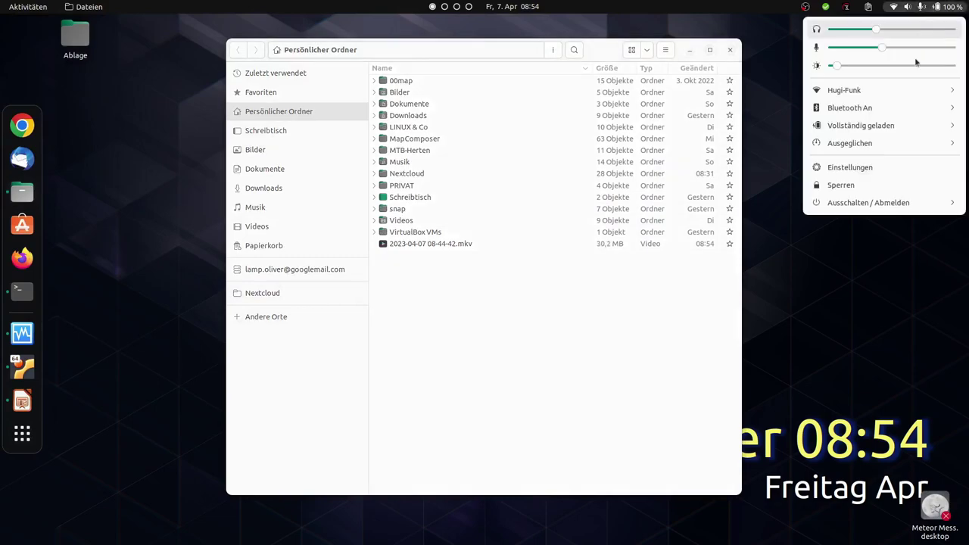
left_click(842, 169)
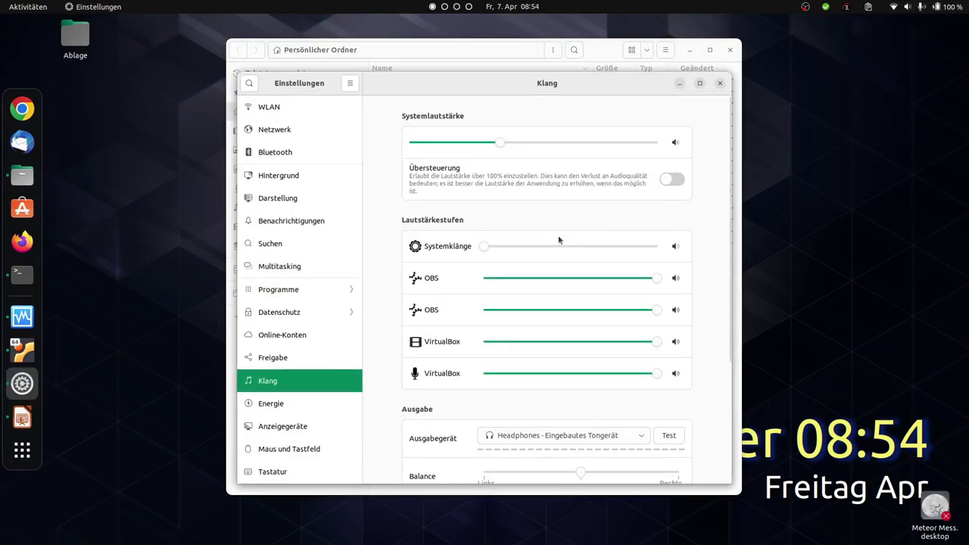
scroll(278, 305, "down", 5)
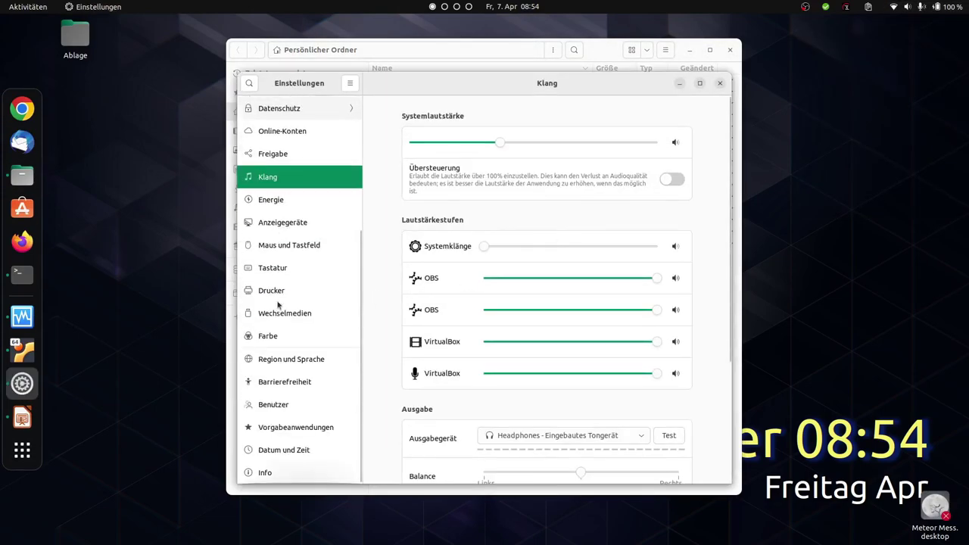
left_click(280, 471)
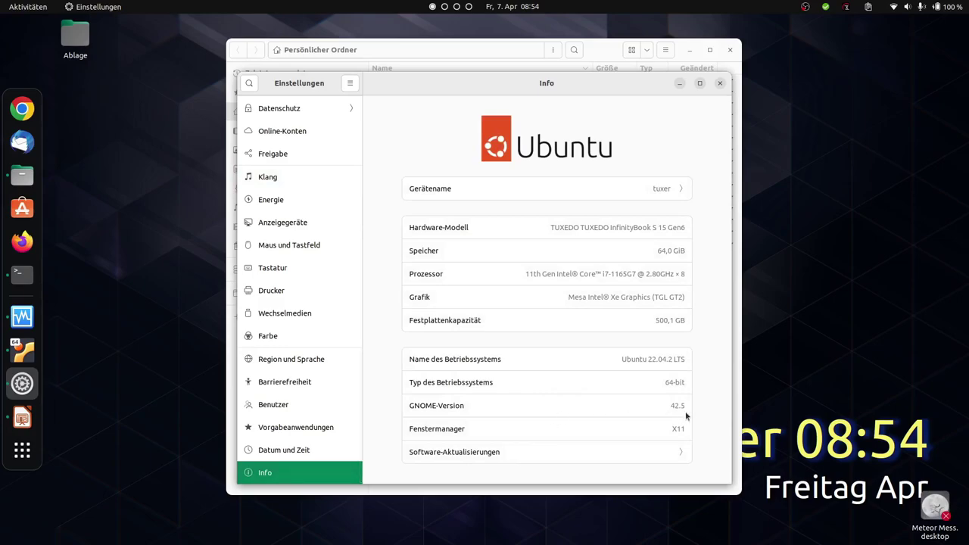
left_click(720, 84)
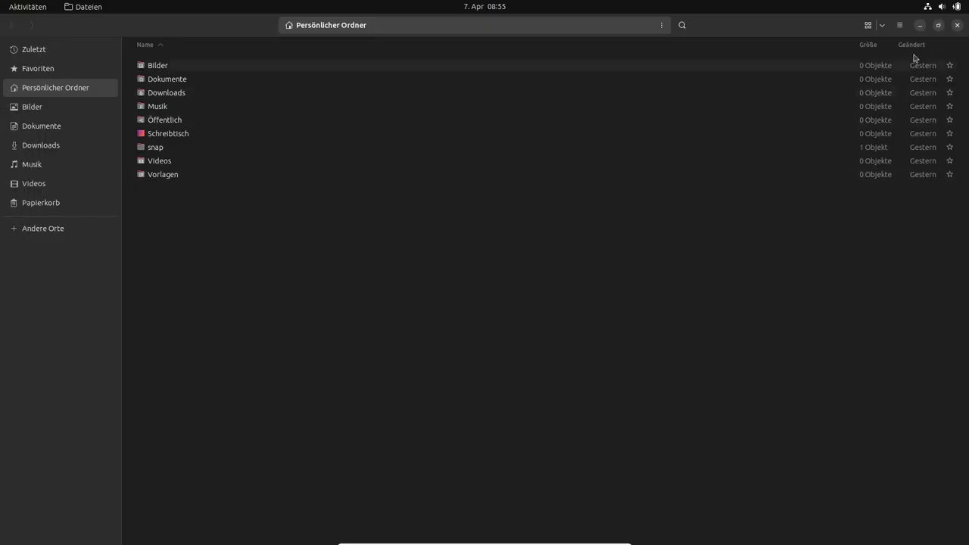
In the virtual machine's file manager preferences, enable expandable folders in list view, Verknüpfung erstellen and Dauerhaft löschen, and review the remaining options.
left_click(899, 25)
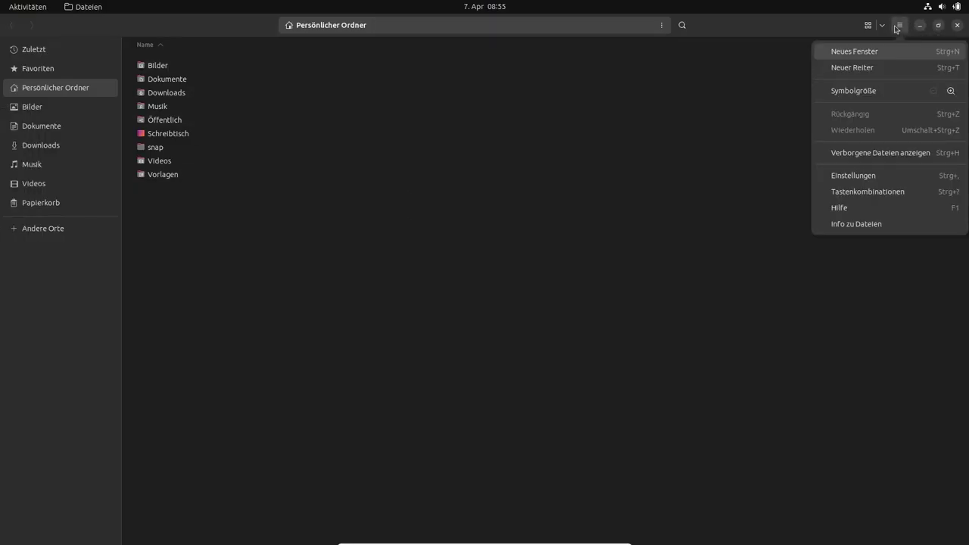
left_click(881, 175)
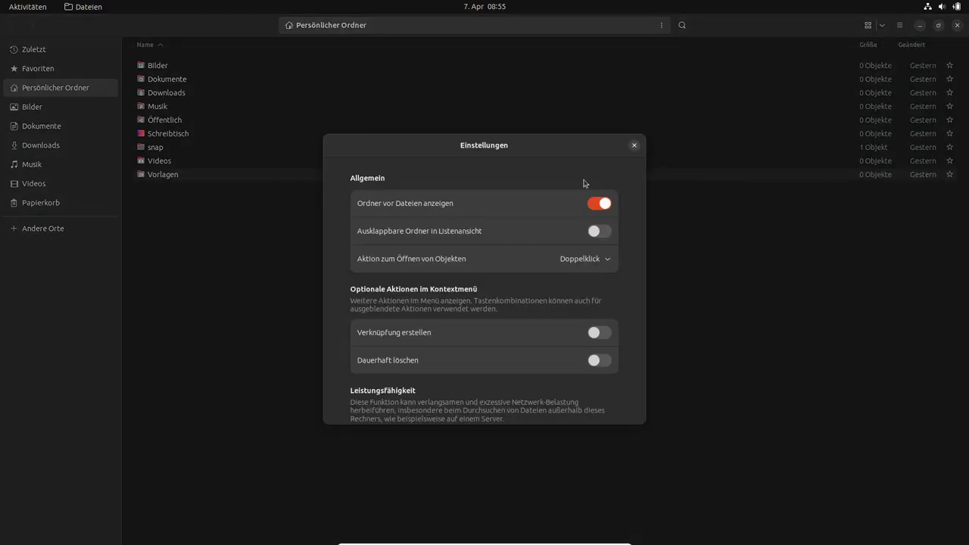
left_click(599, 232)
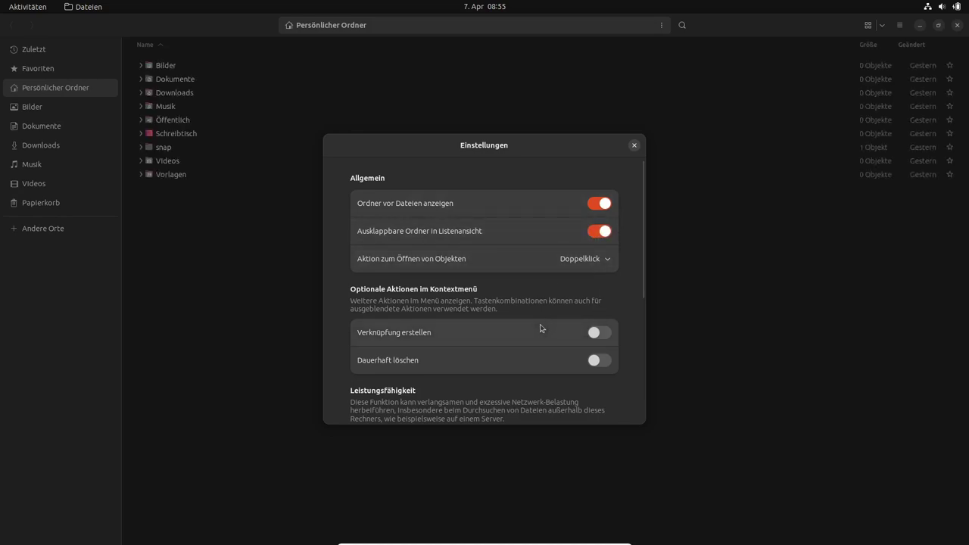
left_click(599, 333)
left_click(598, 360)
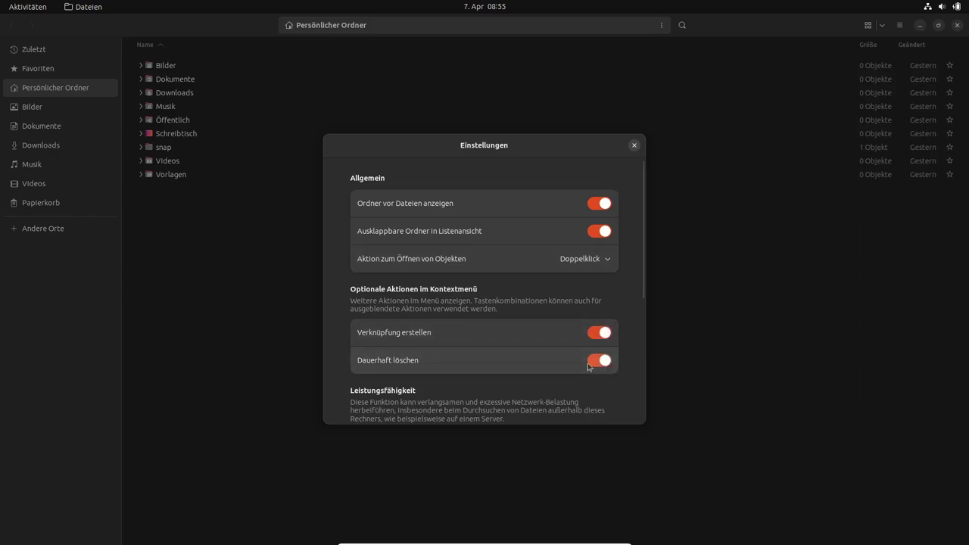
scroll(521, 359, "down", 3)
scroll(521, 359, "down", 3)
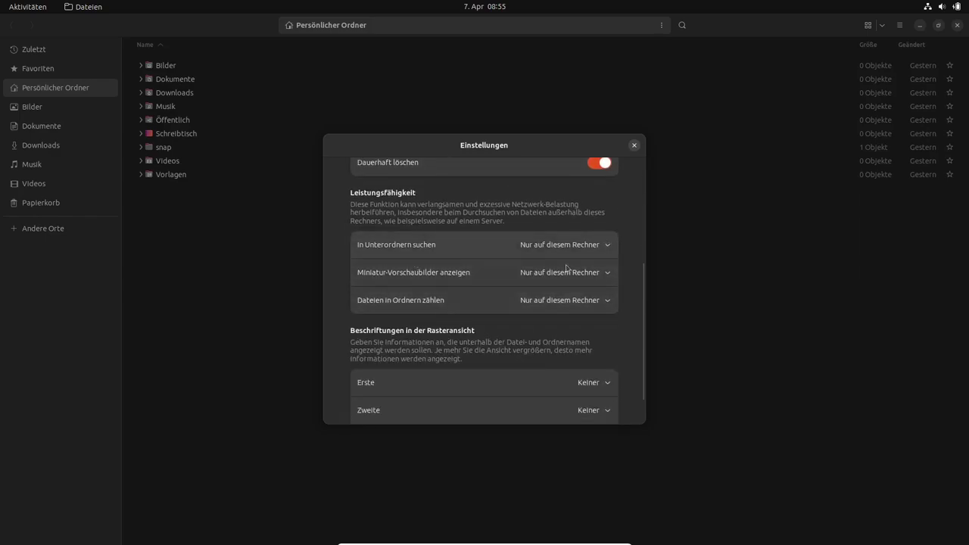
scroll(450, 346, "down", 1)
scroll(487, 335, "up", 7)
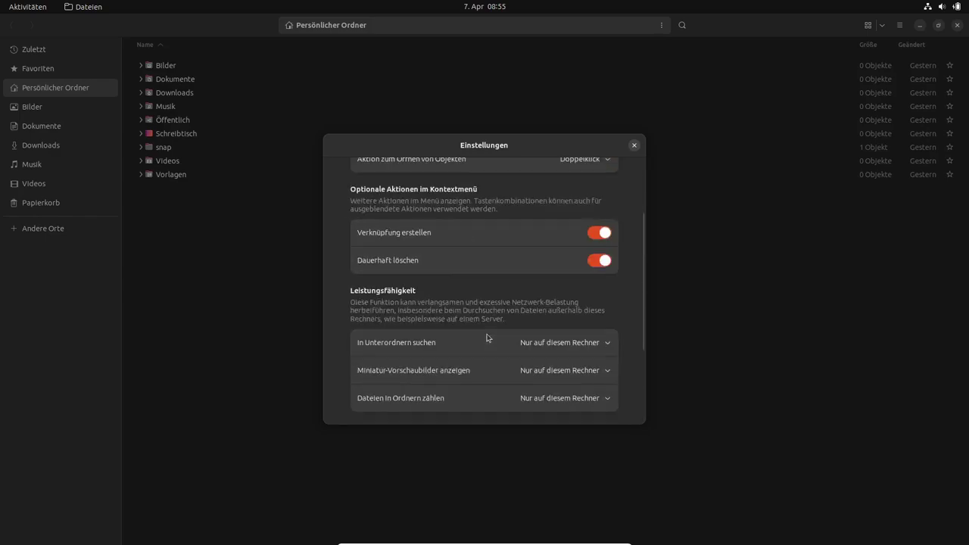
left_click(635, 145)
Add the Typ column to the visible columns of the home folder's list in the virtual machine.
left_click(882, 26)
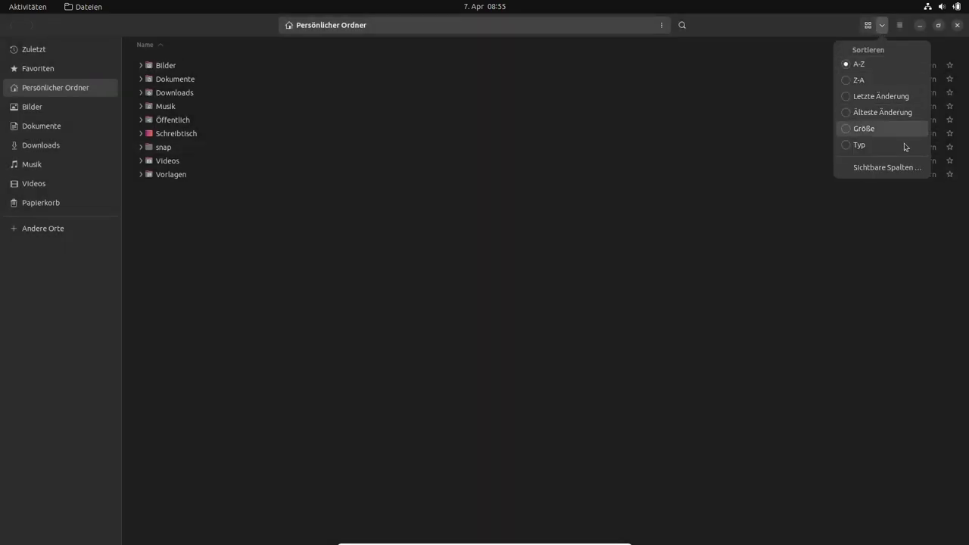
left_click(903, 166)
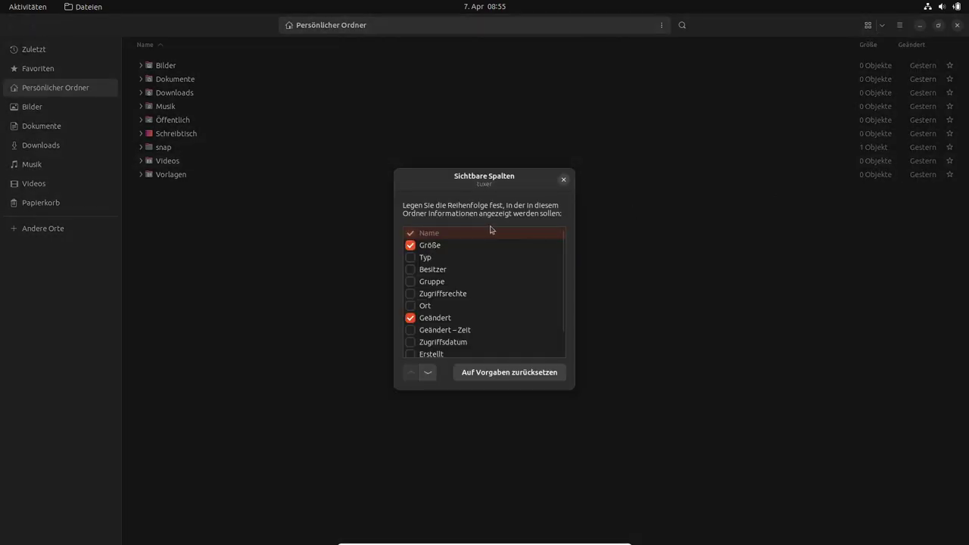
left_click(415, 258)
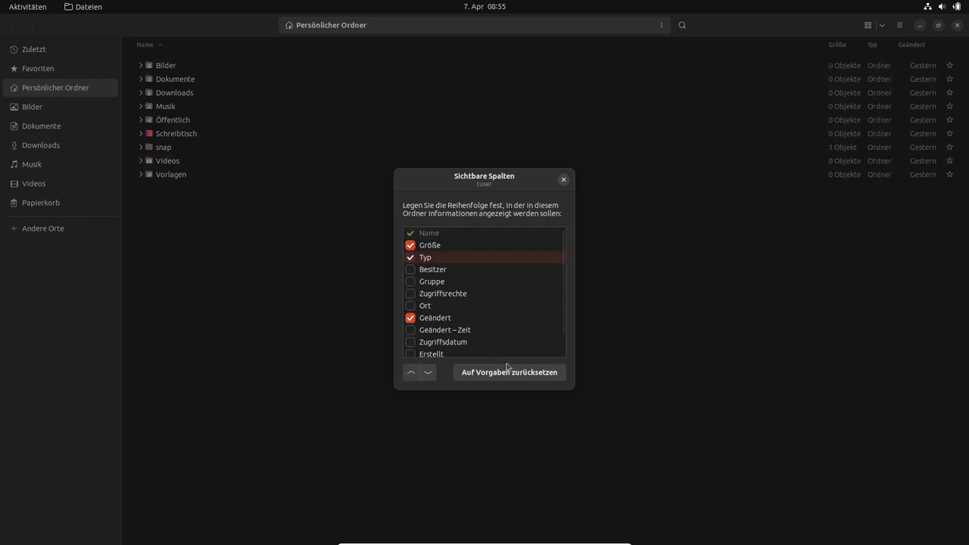
left_click(564, 180)
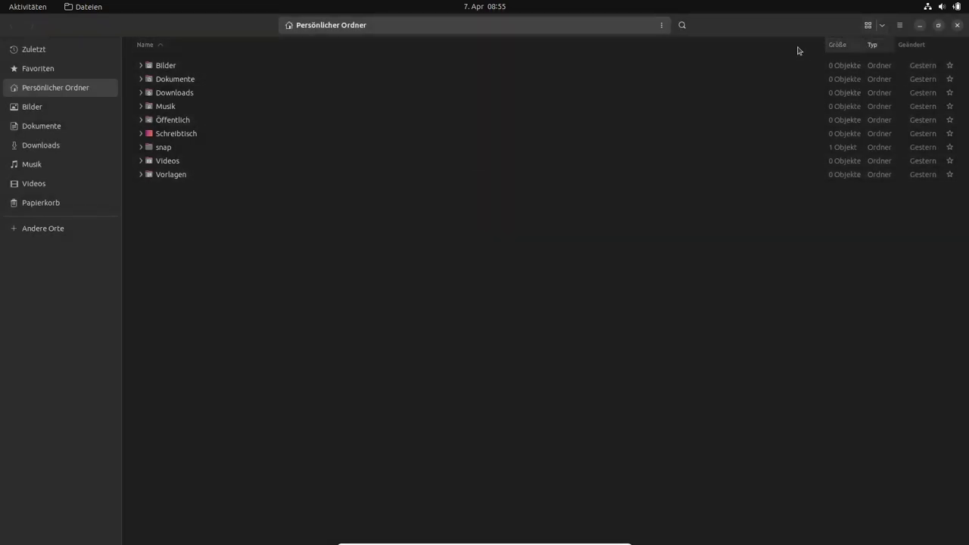
left_click(883, 25)
key("Escape")
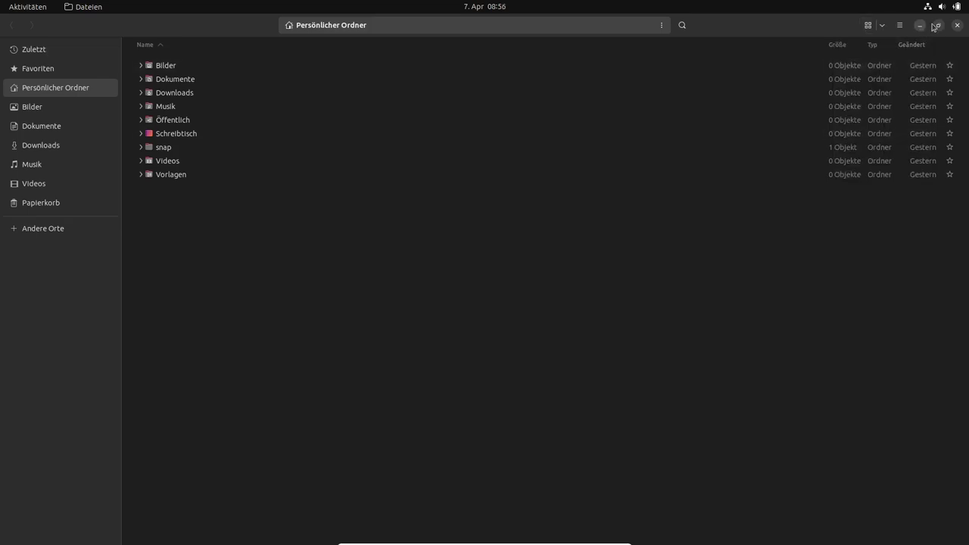
Restore the file manager window to its smaller size, narrow it slightly and maximize it again.
left_click(938, 25)
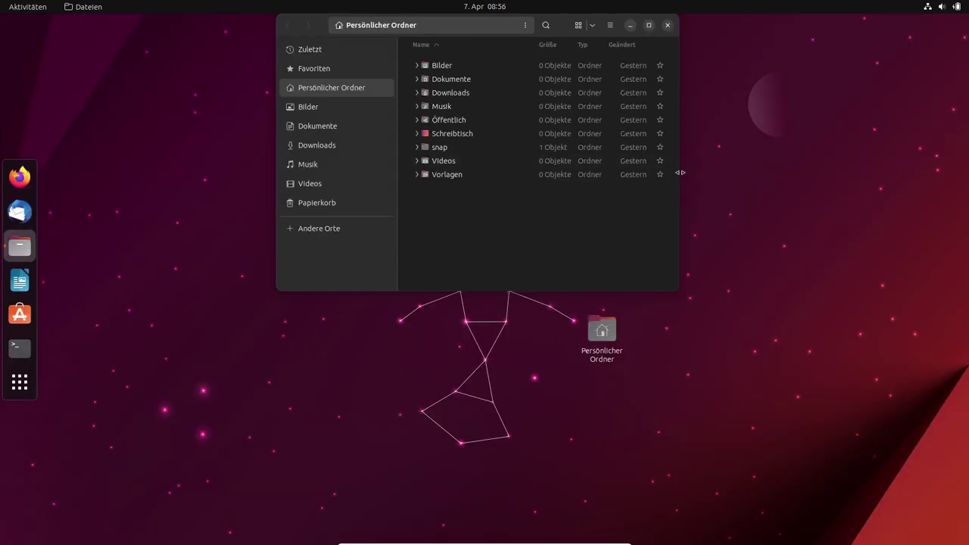
mouse_move(680, 172)
left_mouse_down()
mouse_move(288, 174)
mouse_move(670, 173)
left_mouse_up()
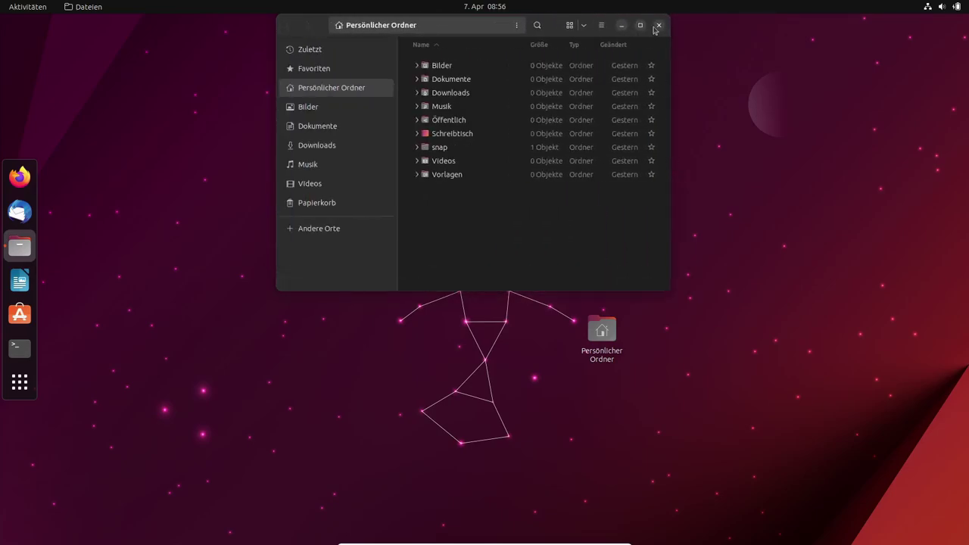
left_click(640, 25)
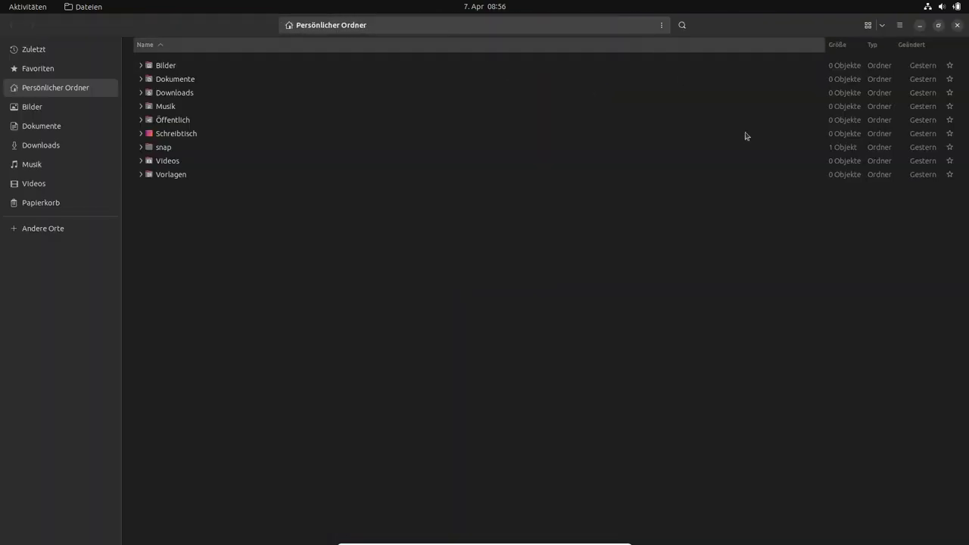
View Andere Orte with its server connection field, return to the home folder and close the file manager.
left_click(64, 228)
left_click(796, 534)
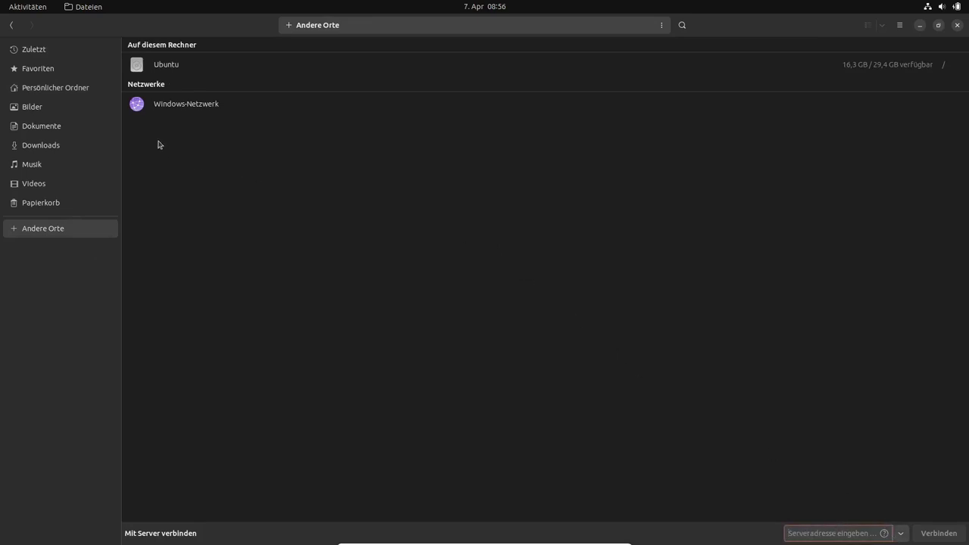
left_click(15, 32)
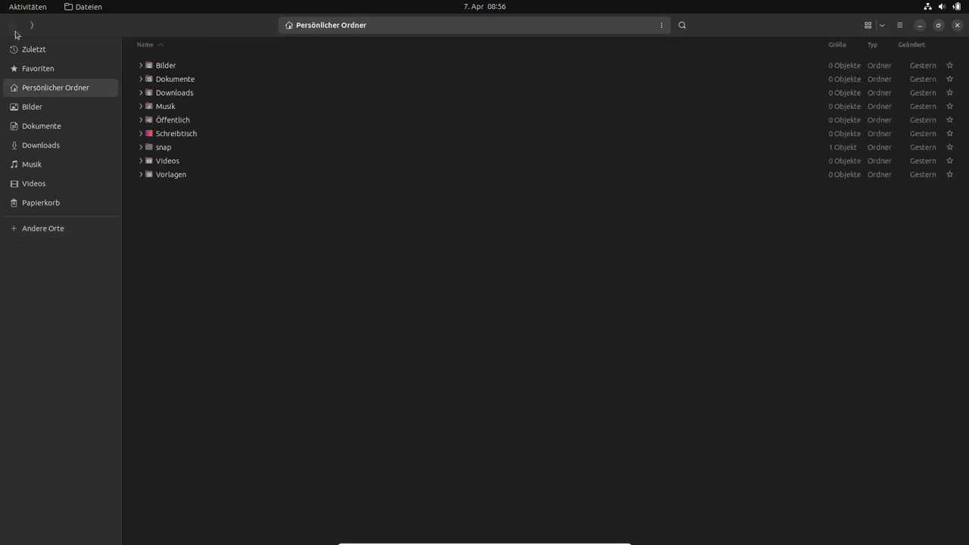
left_click(957, 25)
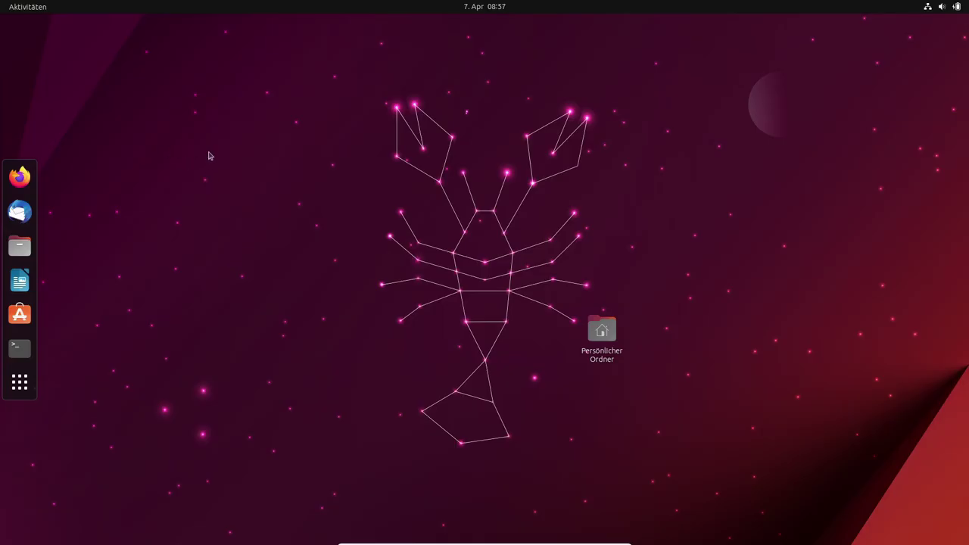
Find Erweiterungs-Manager in Ubuntu Software by searching for "erweit", install it with the account password, and close the software centre.
left_click(20, 314)
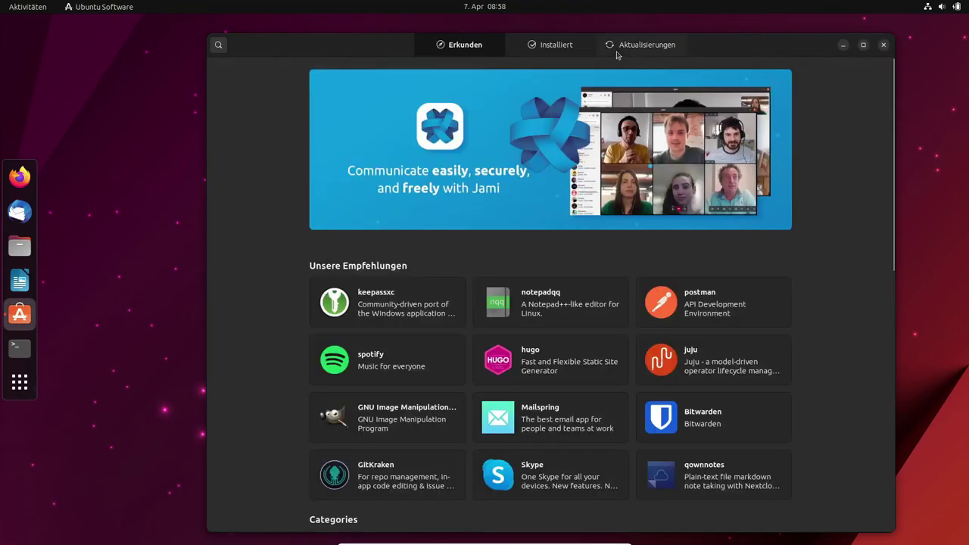
left_click(218, 46)
type("erweit")
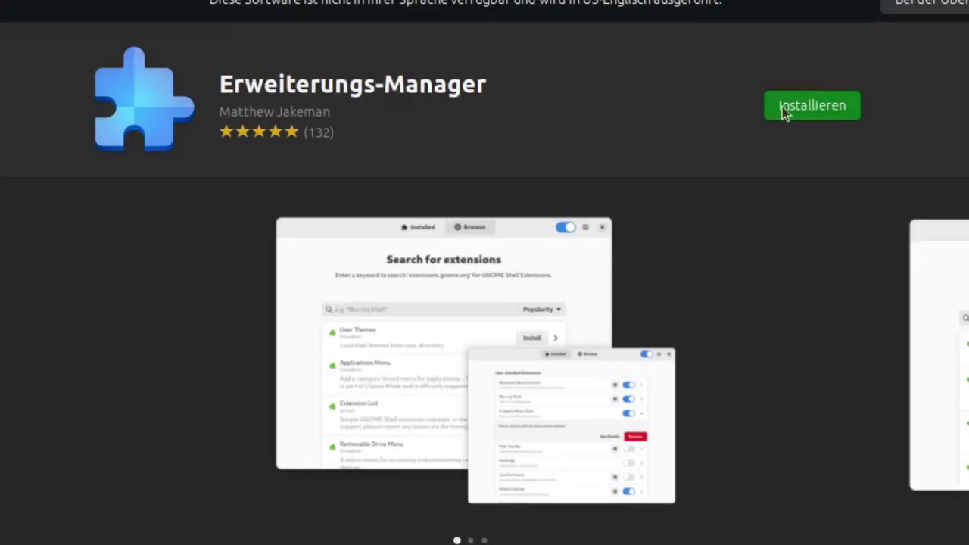
left_click(782, 107)
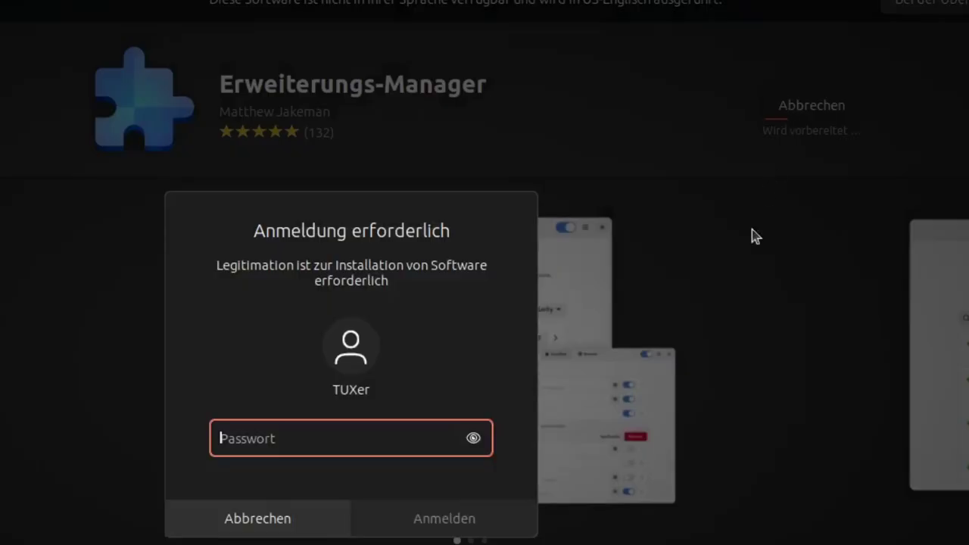
type("••••••••••")
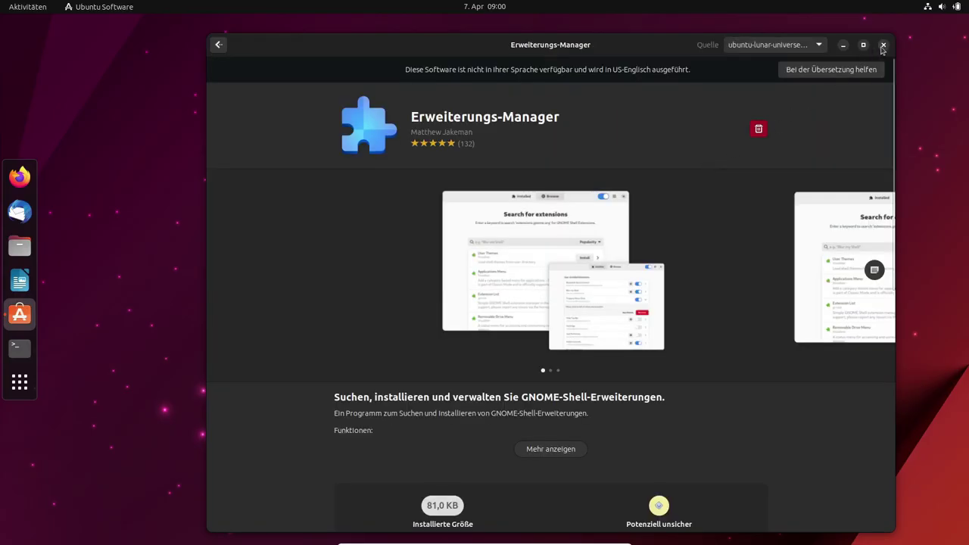
left_click(883, 45)
Open Erweiterungs-Manager, search the extensions for "cube" and install Desktop Cube.
left_click(19, 382)
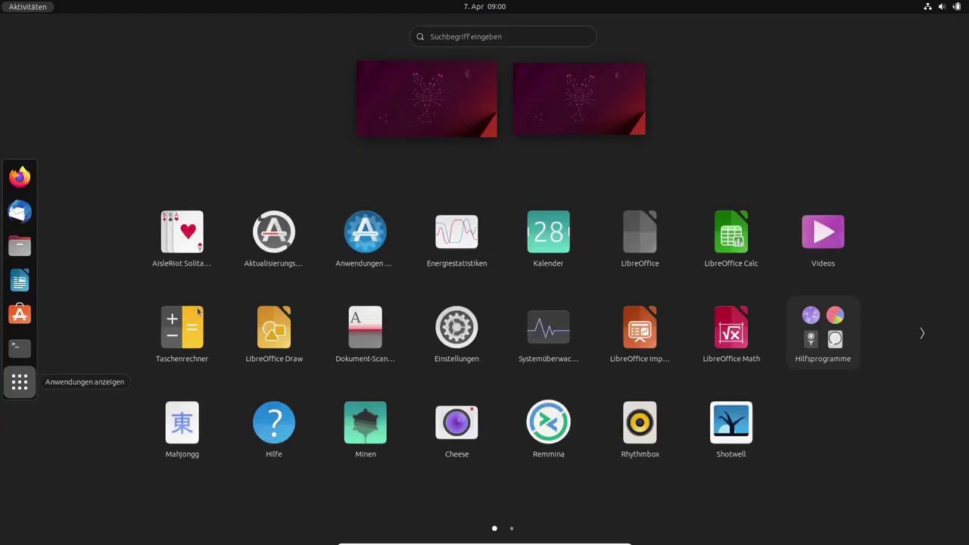
left_click(457, 36)
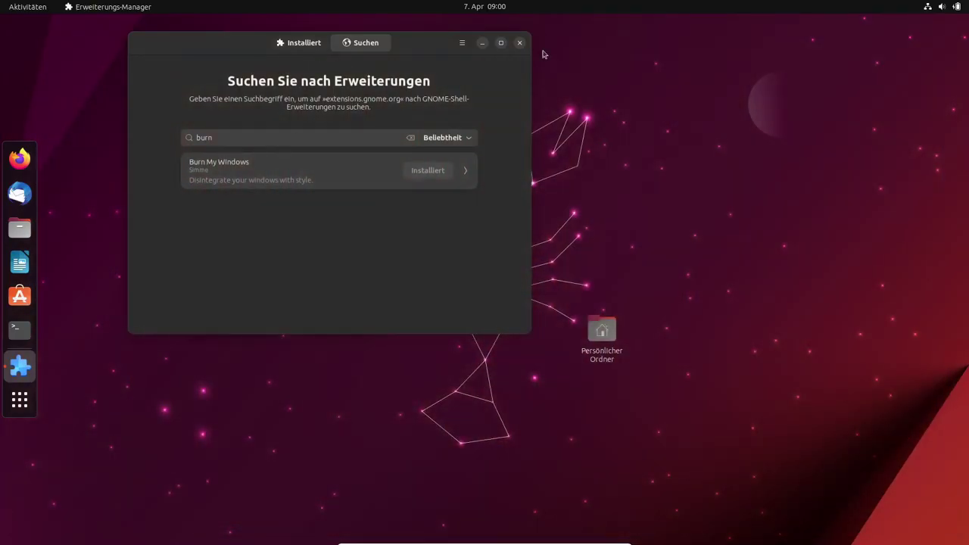
left_click(215, 137)
type("cube")
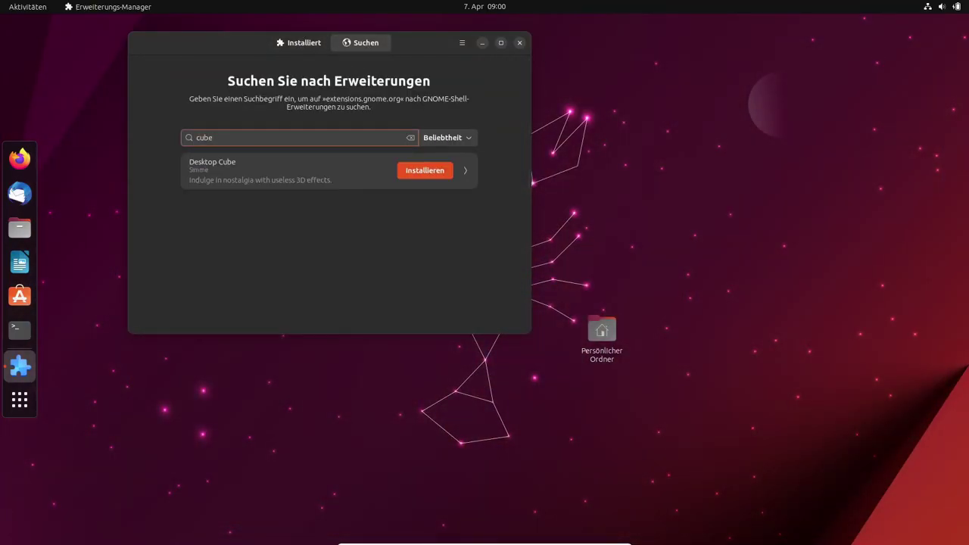
left_click(425, 170)
left_click(533, 308)
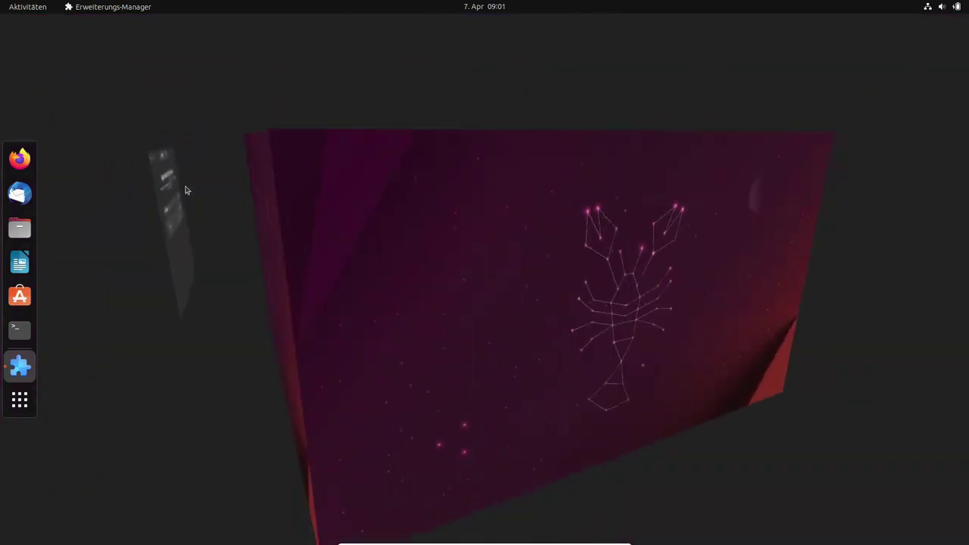
Search the extensions for "compiz" and install Compiz windows effect and Compiz alike magic lamp effect.
key("BackSpace")
key("BackSpace")
key("BackSpace")
key("BackSpace")
type("compiz")
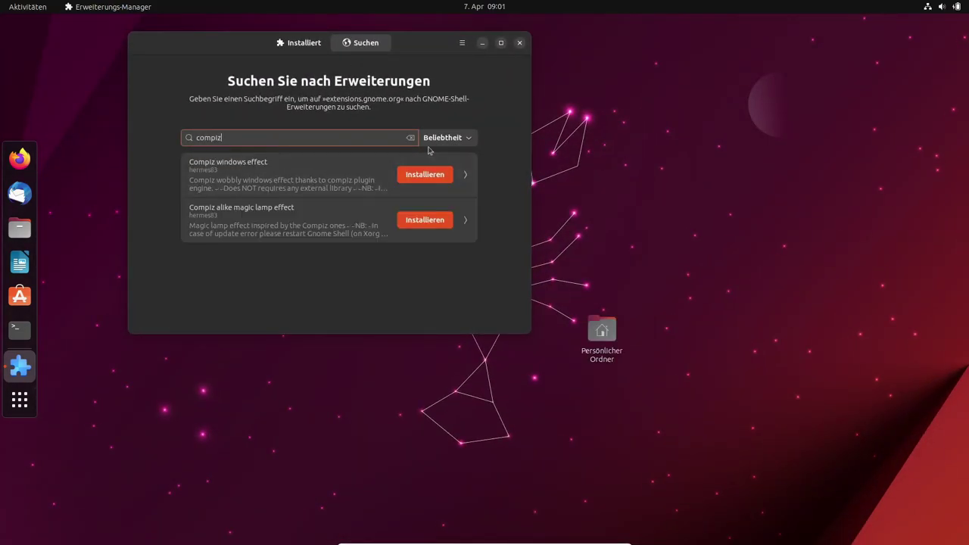
left_click(425, 174)
left_click(500, 308)
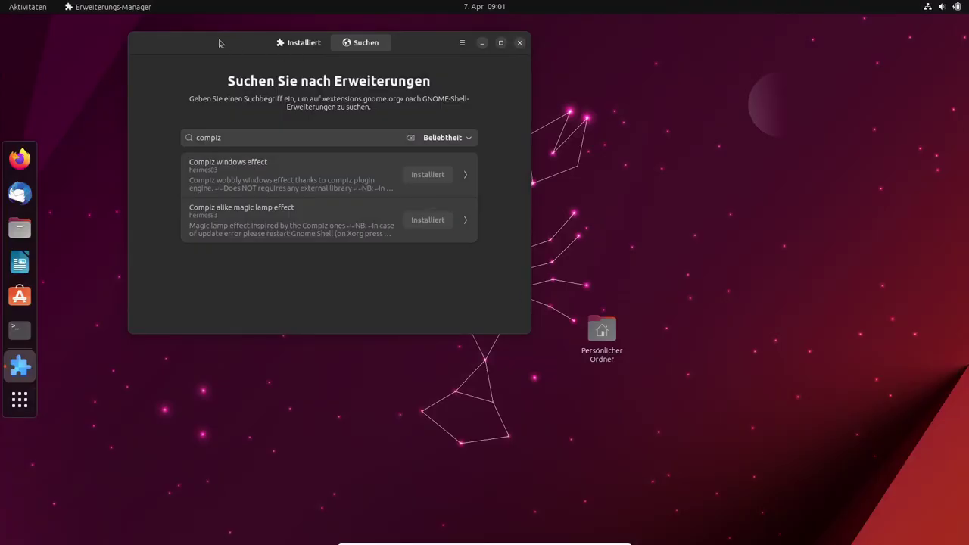
Move the Erweiterungs-Manager window towards the centre, search the extensions for "clip" and install Clipboard Indicator.
left_click_drag(228, 43, 341, 119)
left_click(413, 120)
left_click(474, 120)
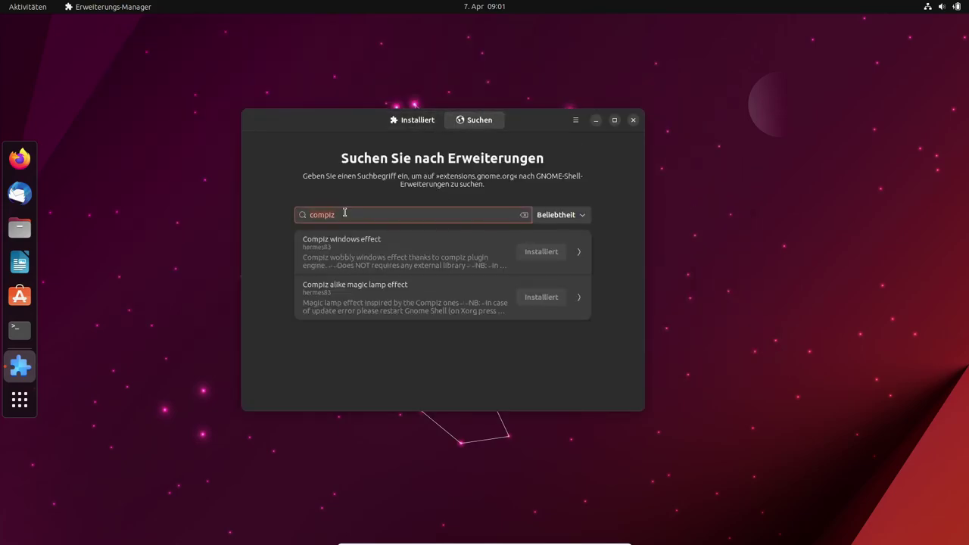
type("clip")
left_click(539, 289)
left_click(542, 306)
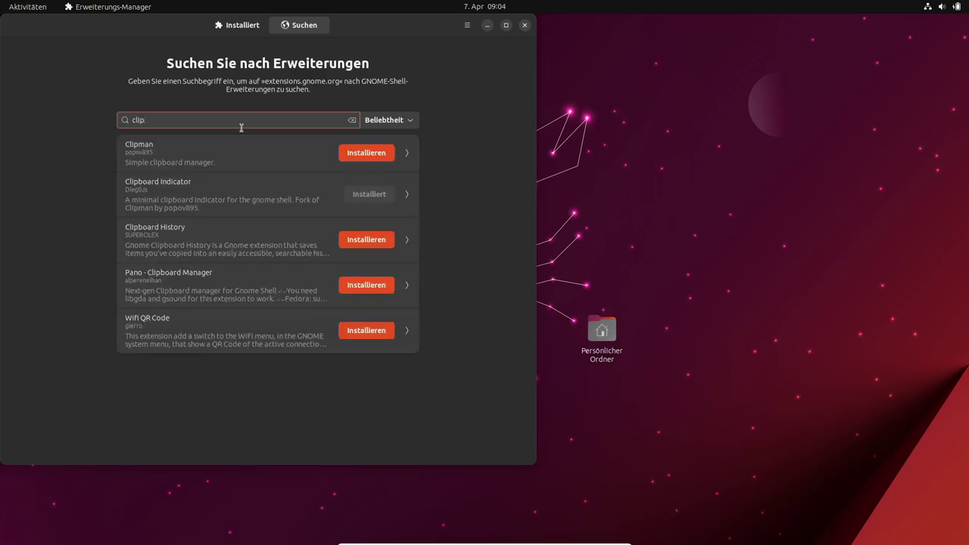
left_click(411, 199)
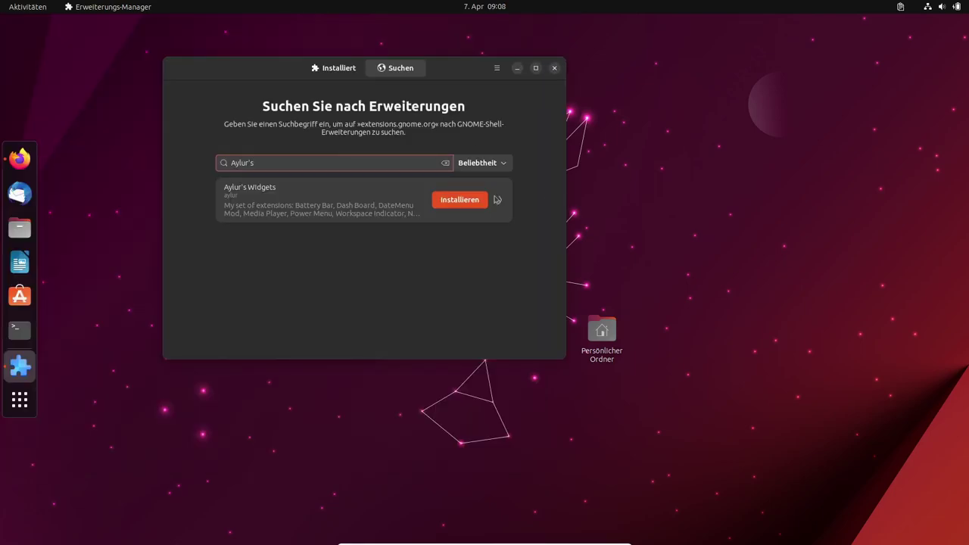
Install the Aylur's Widgets extension and view its details page.
left_click(468, 200)
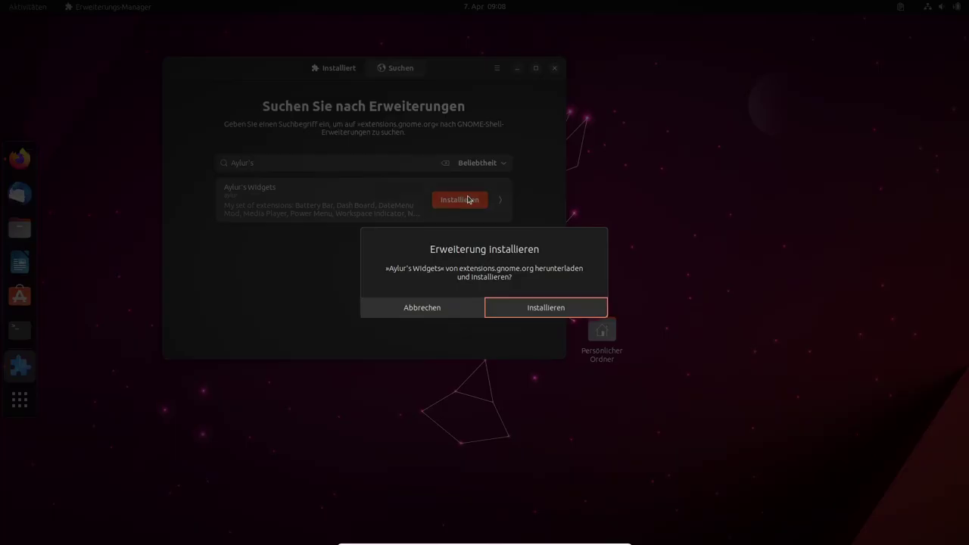
left_click(529, 306)
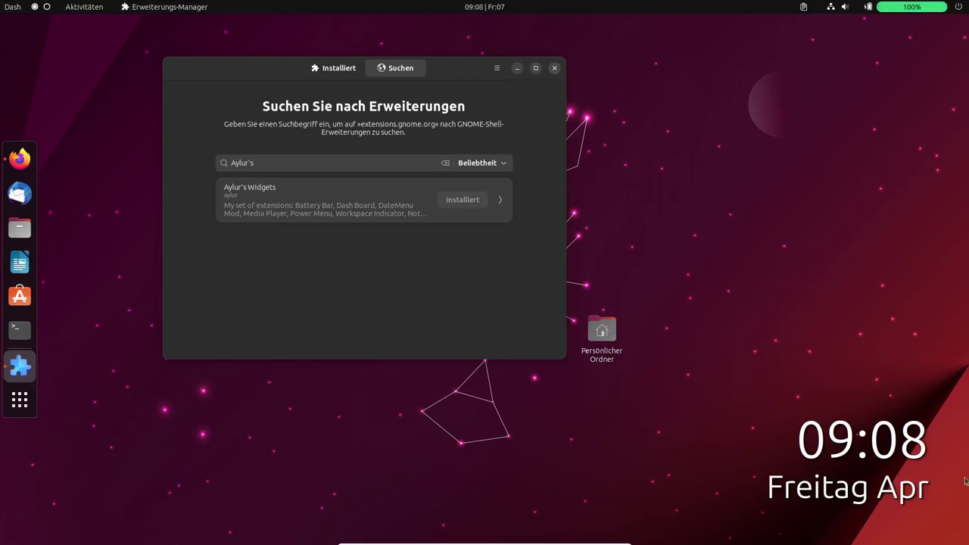
left_click(501, 201)
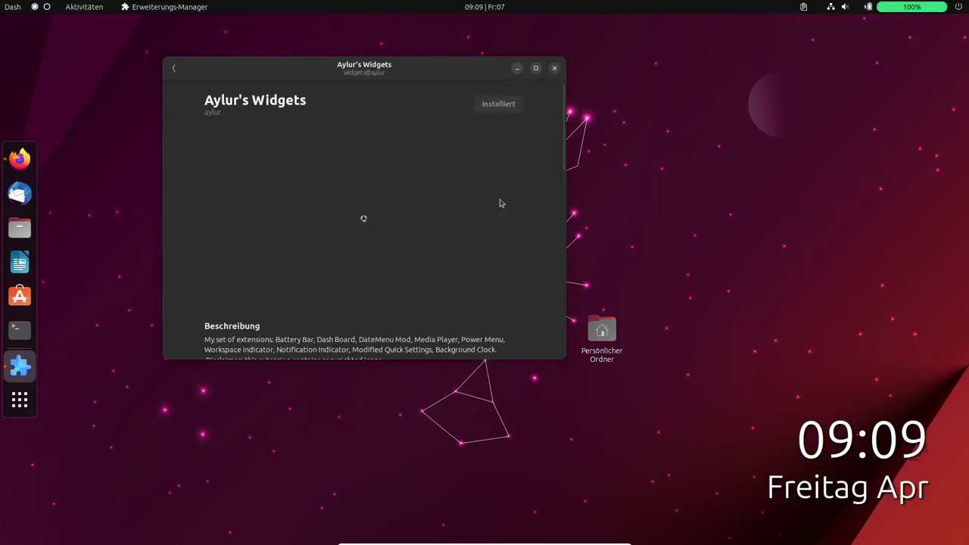
left_click(178, 73)
Open the settings of Aylur's Widgets from the installed extensions and move the settings window over Erweiterungs-Manager.
left_click(337, 69)
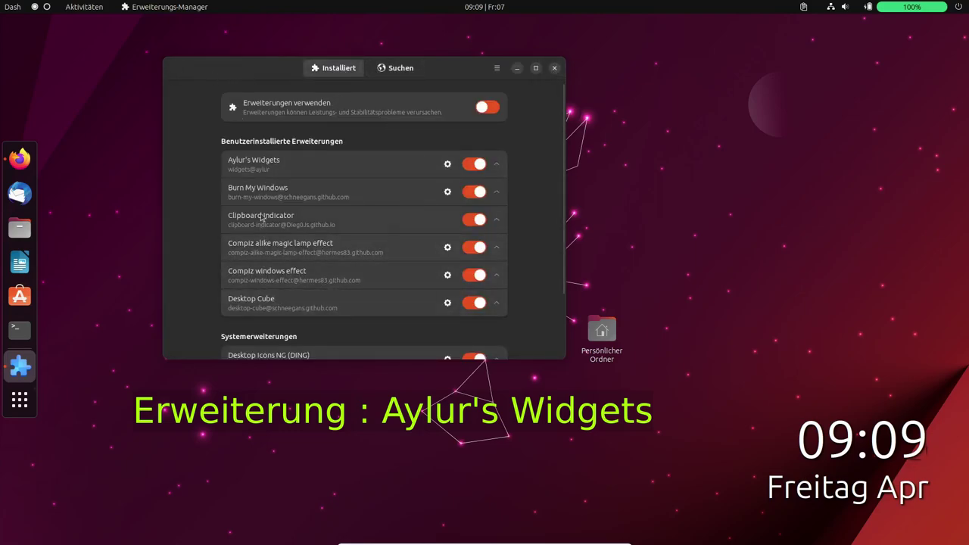
left_click(447, 165)
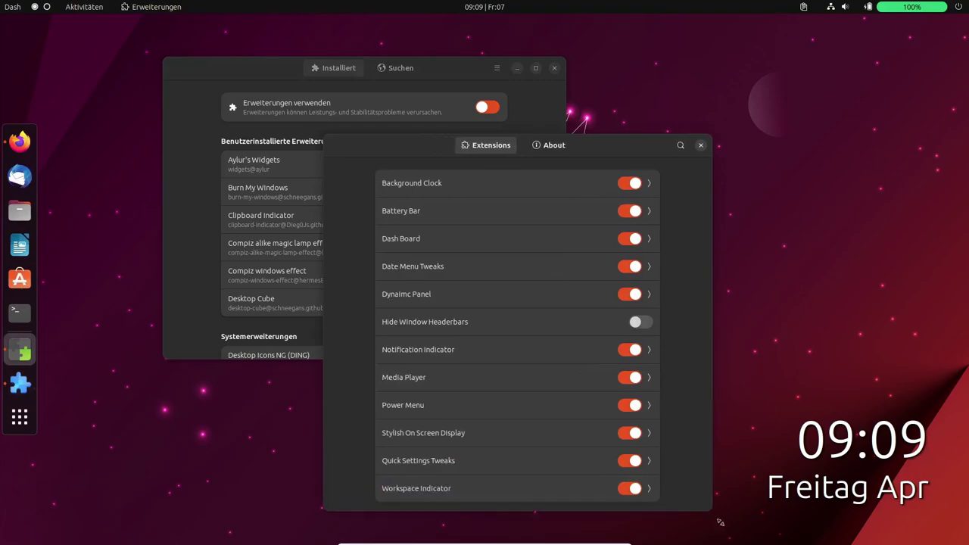
left_click_drag(596, 153, 437, 84)
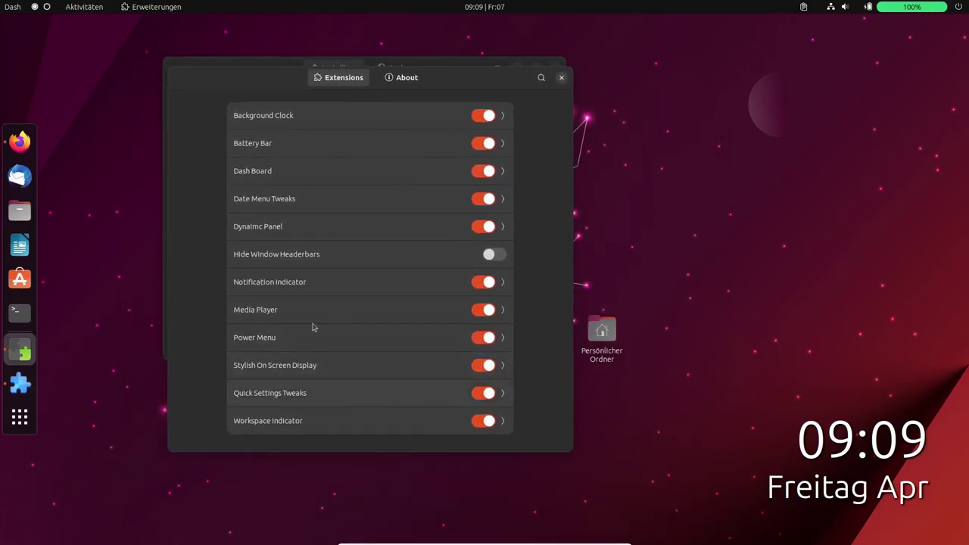
Set the Background Clock position to Top Right and look through its Widget Style options.
left_click(500, 117)
left_click(506, 276)
scroll(405, 301, "down", 2)
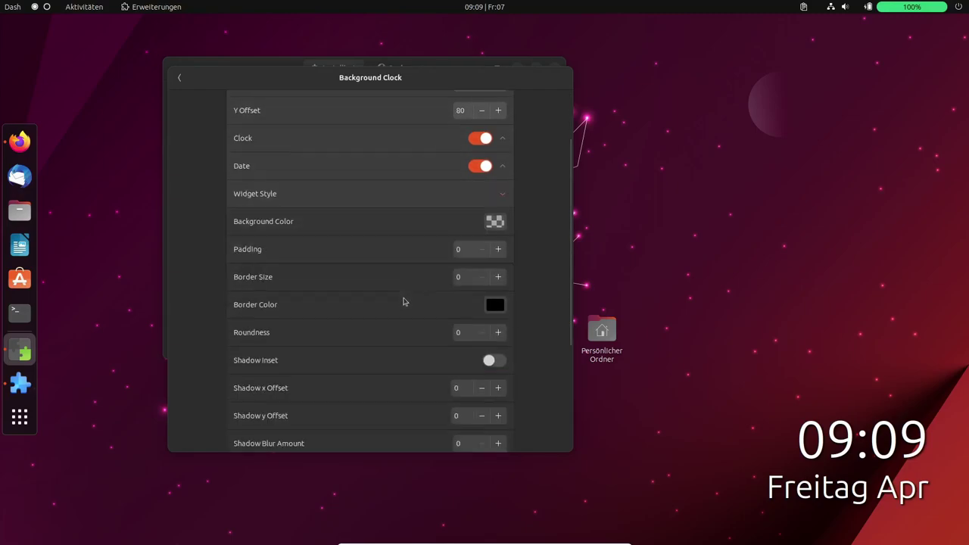
scroll(404, 301, "up", 2)
left_click(476, 136)
left_click(480, 160)
left_click(483, 195)
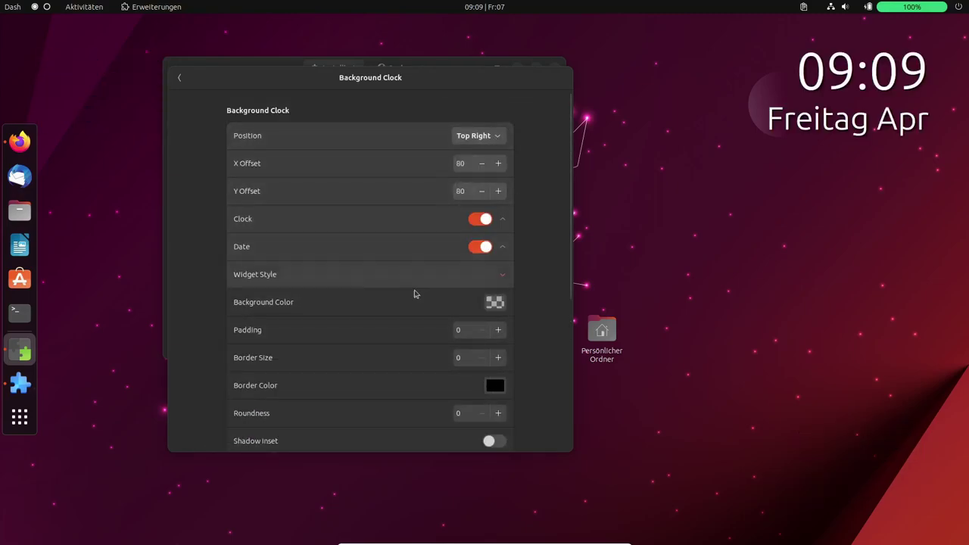
scroll(415, 292, "down", 5)
scroll(314, 280, "up", 4)
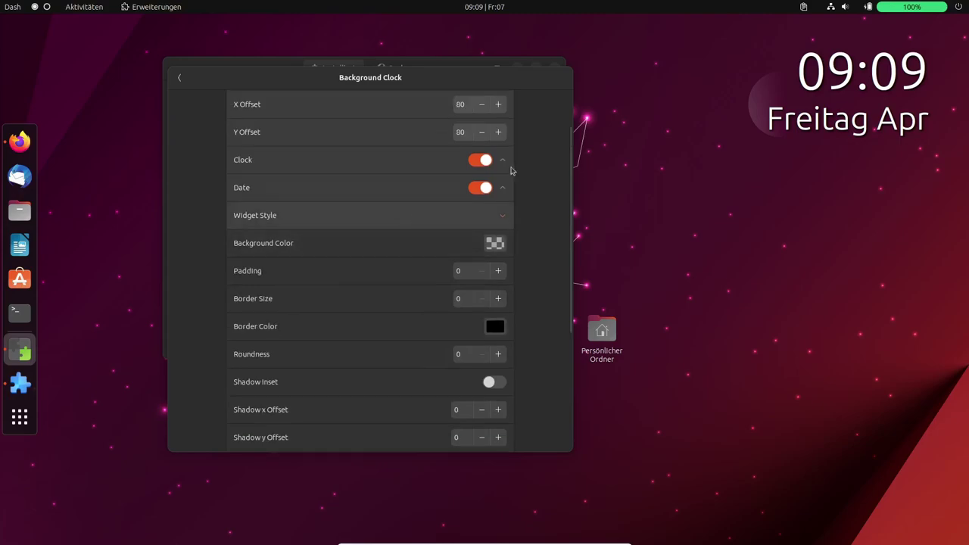
left_click(505, 219)
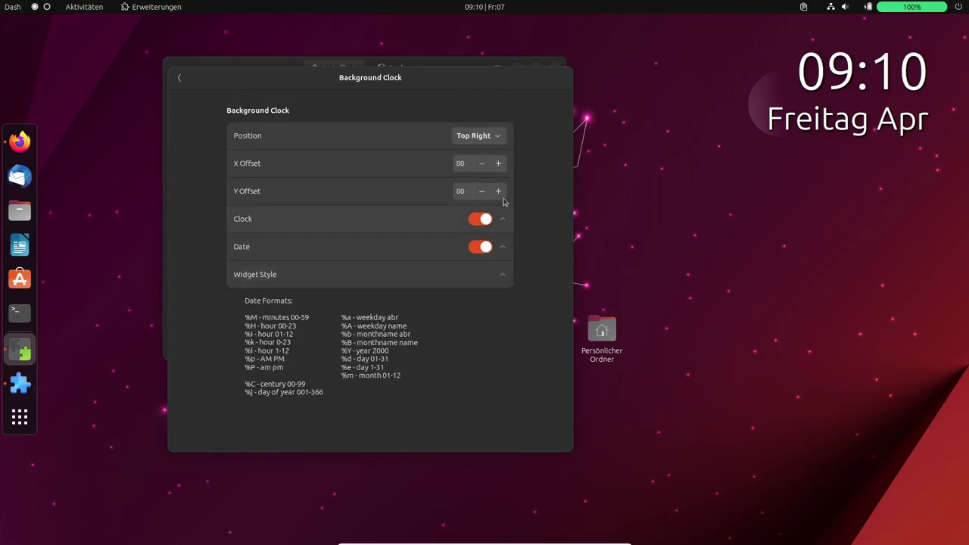
Set the background clock's colour to yellow and its text shadow blur amount to 6.
left_click(503, 219)
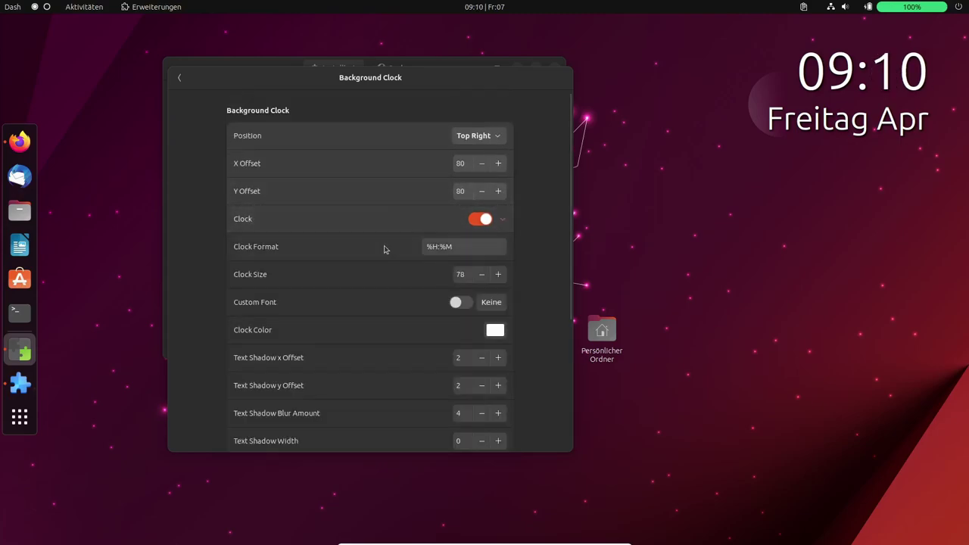
scroll(384, 249, "down", 5)
left_click(495, 131)
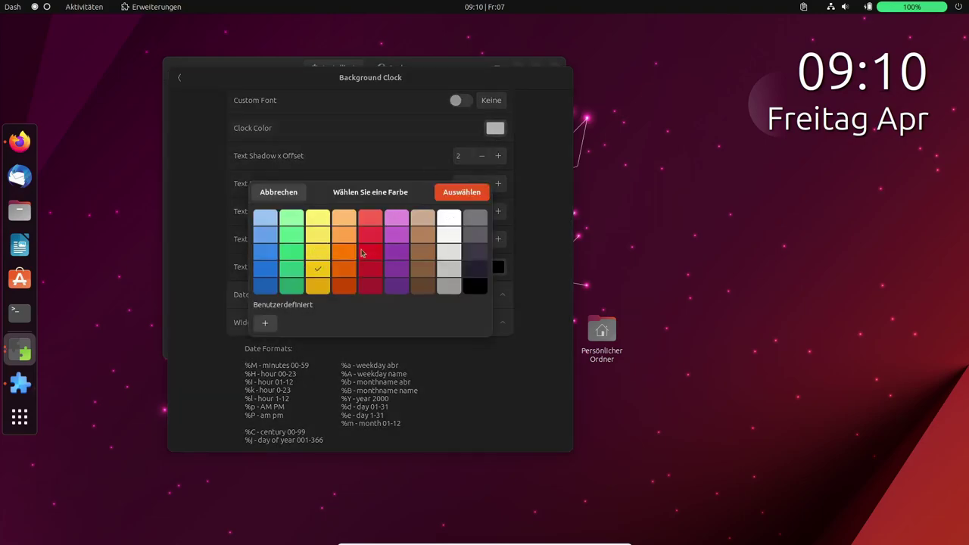
left_click(461, 193)
scroll(427, 244, "up", 5)
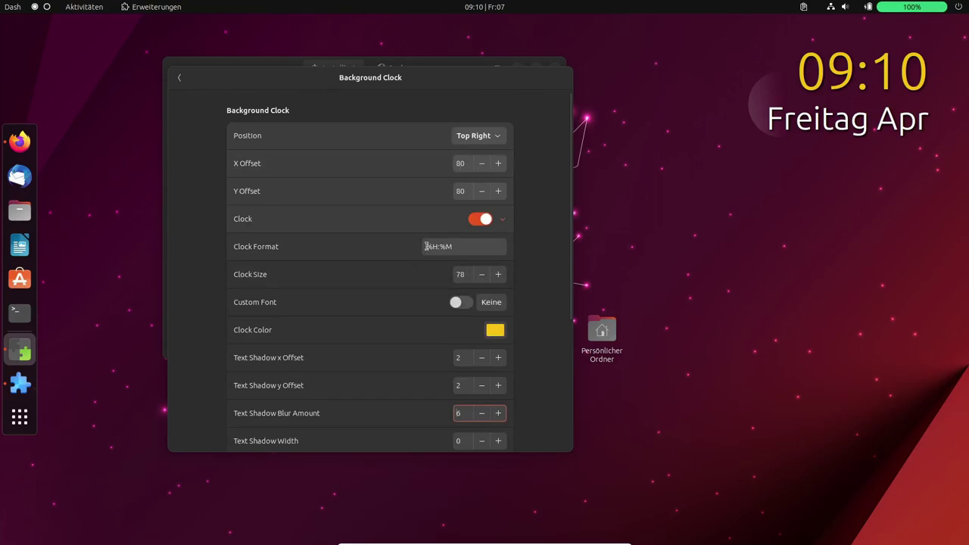
Set the clock format to "Der TUXer %H:%M".
left_click(426, 248)
type("Der ")
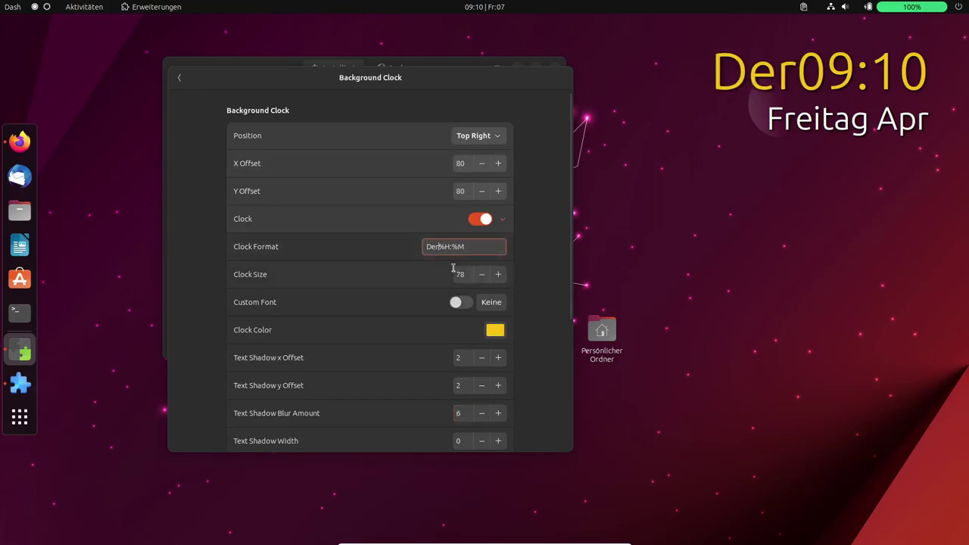
type("TU")
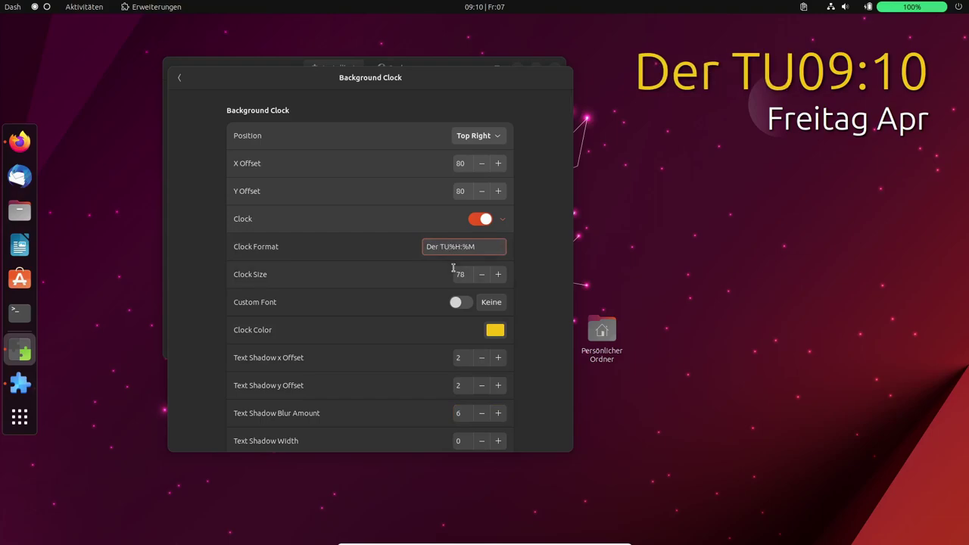
type("XER")
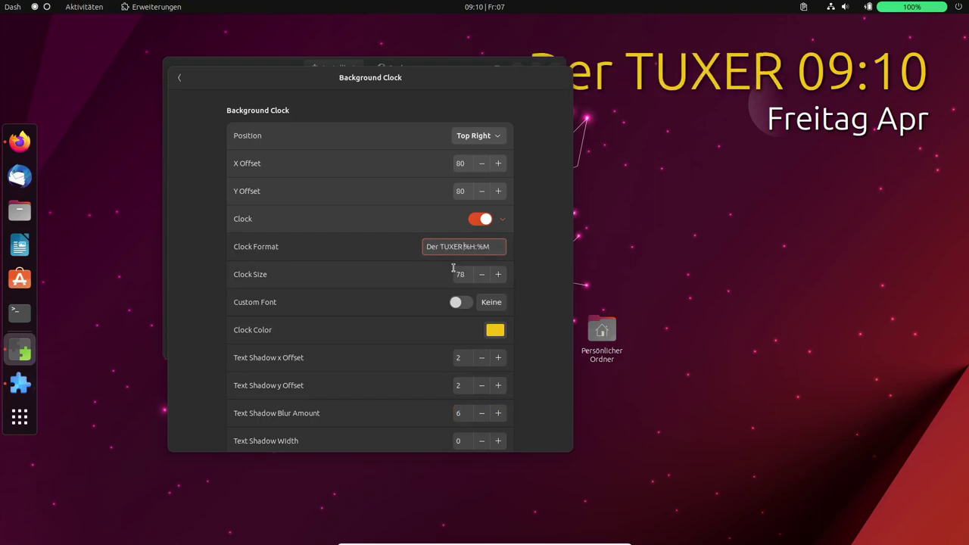
key("BackSpace")
key("BackSpace")
key("BackSpace")
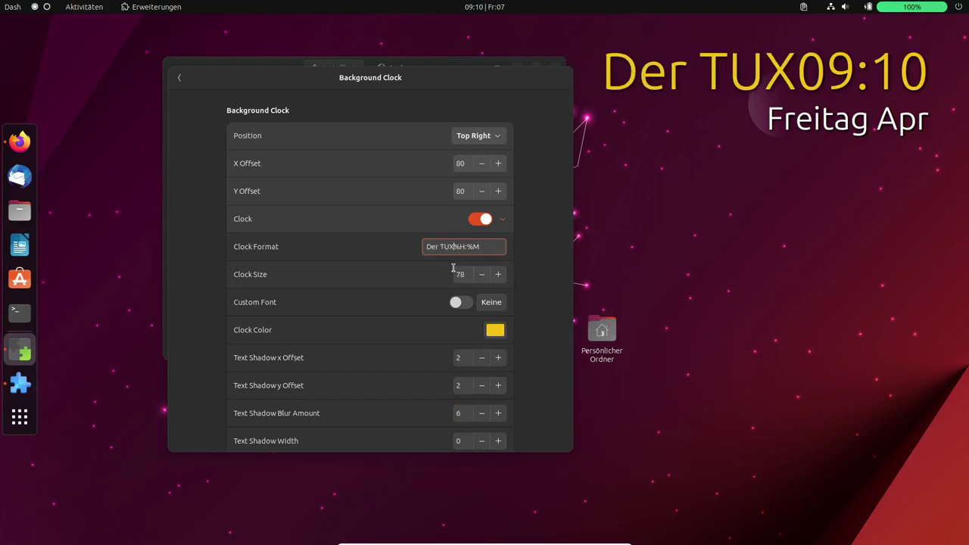
type("er")
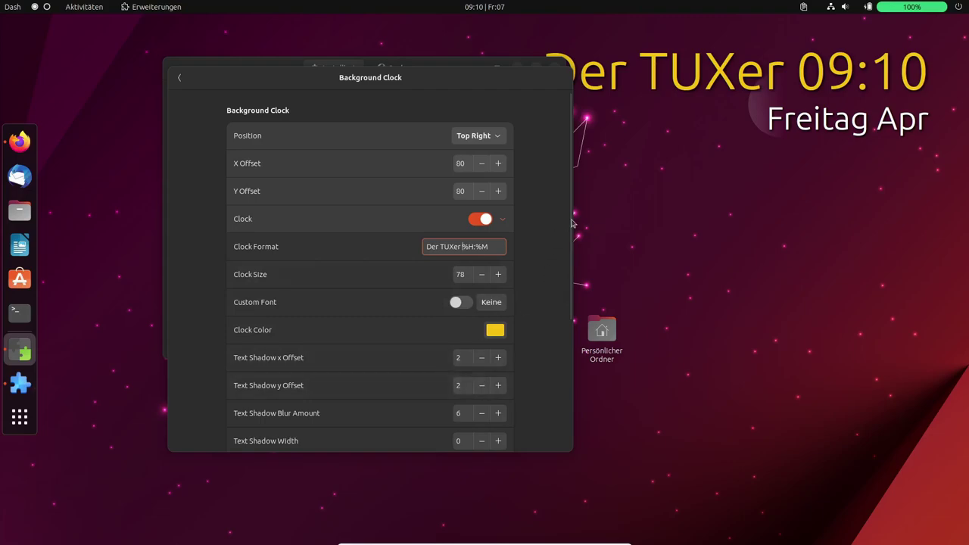
Change the background clock's date format to "%d %A %b".
left_click_drag(573, 231, 554, 351)
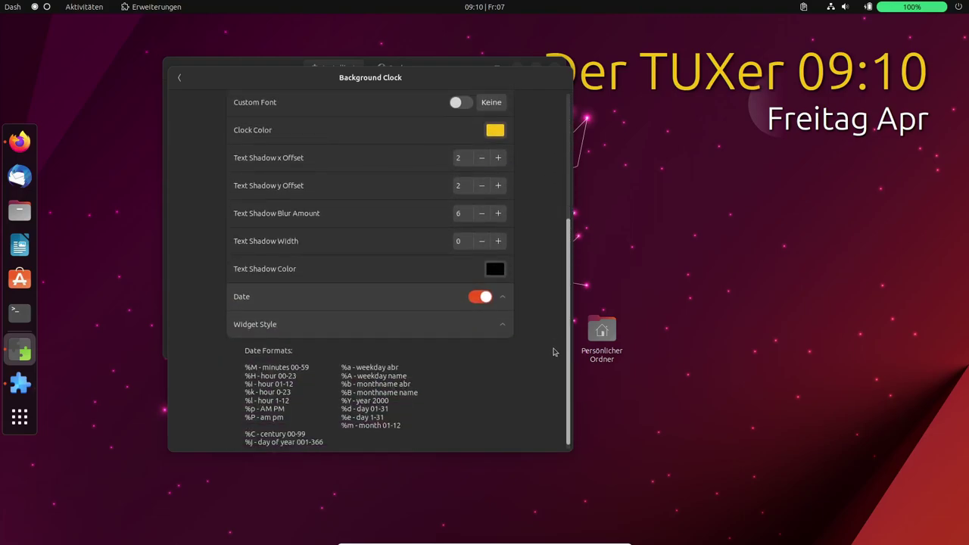
left_click(503, 298)
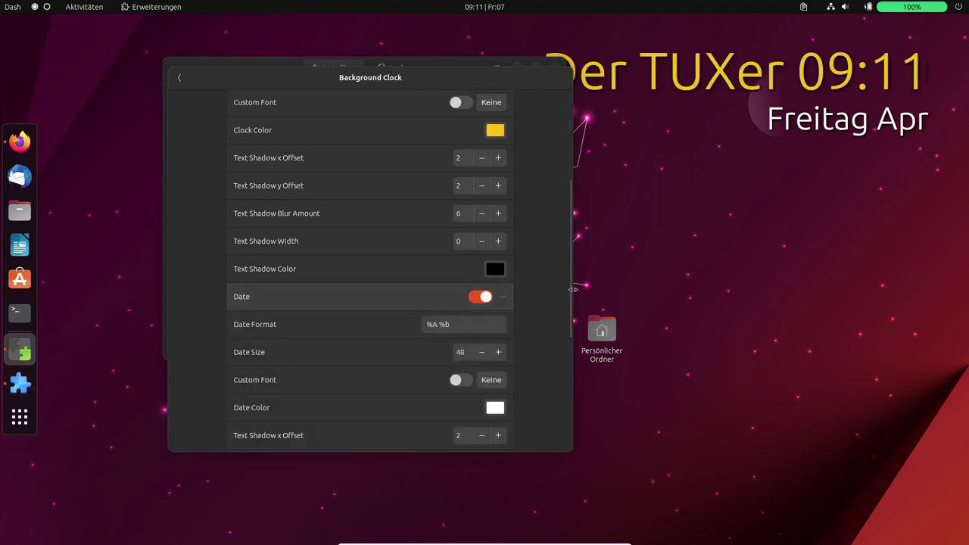
left_click_drag(569, 303, 564, 358)
scroll(427, 230, "up", 1)
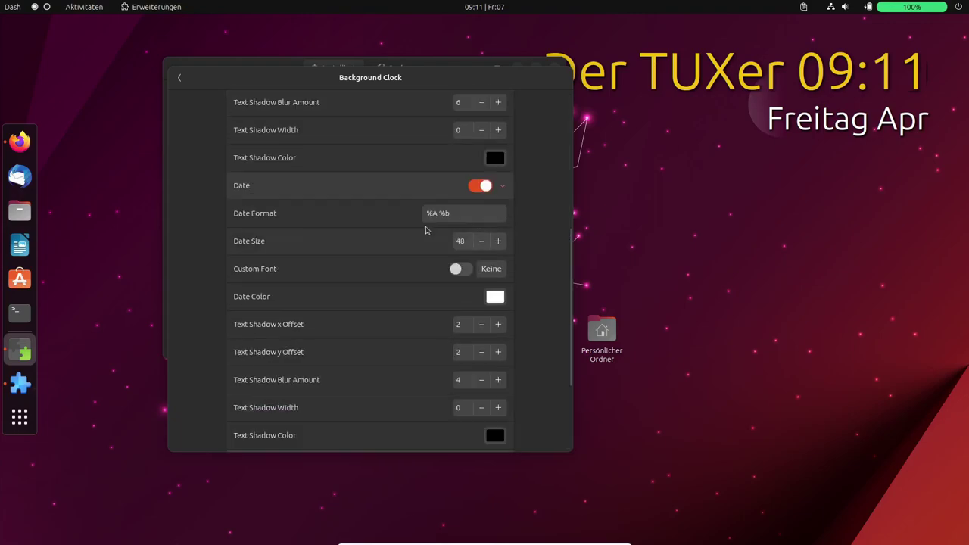
left_click(427, 213)
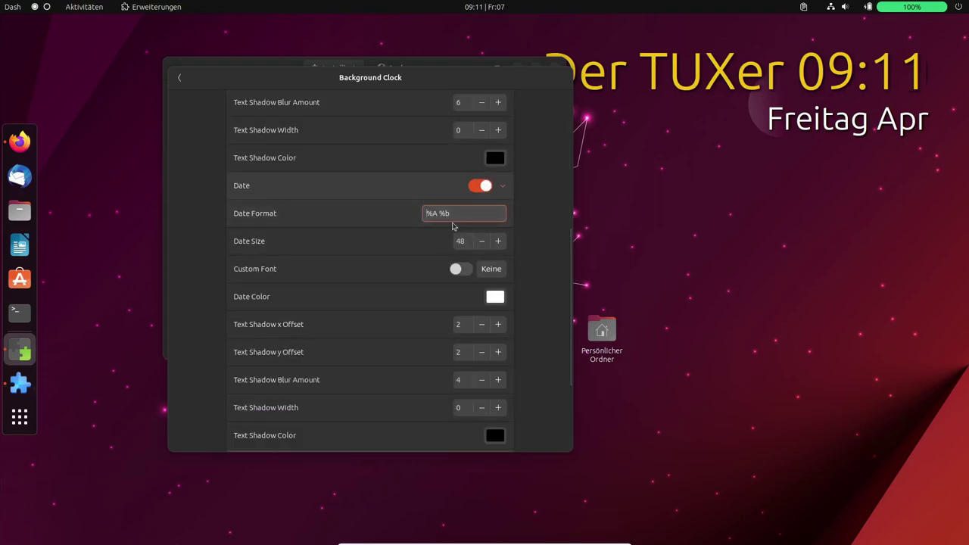
type("%")
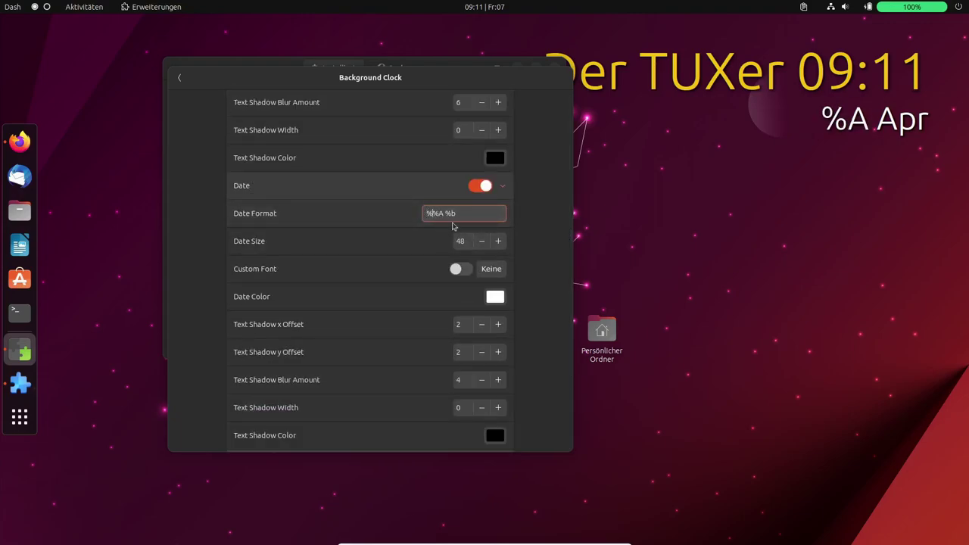
type("d")
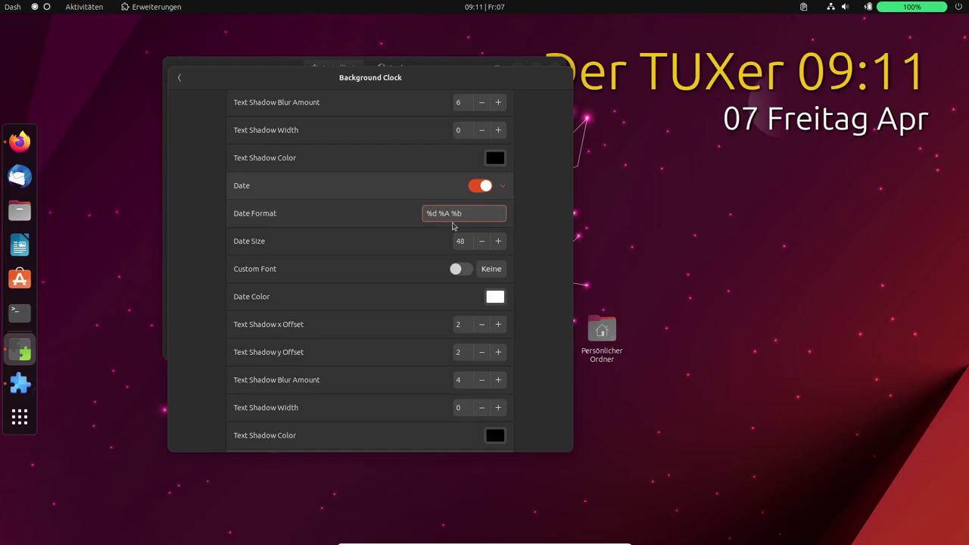
Close the Aylur's Widgets settings and Erweiterungs-Manager.
left_click(177, 78)
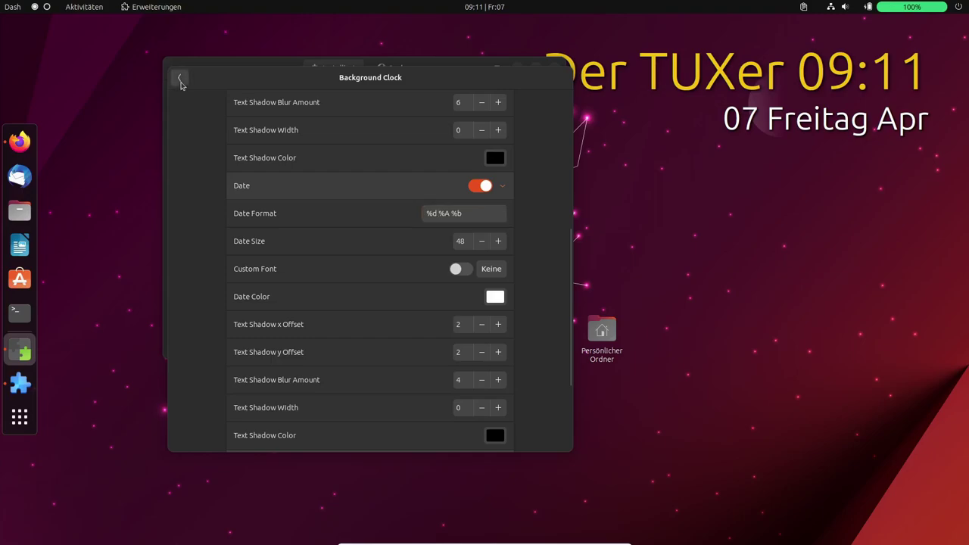
left_click(562, 78)
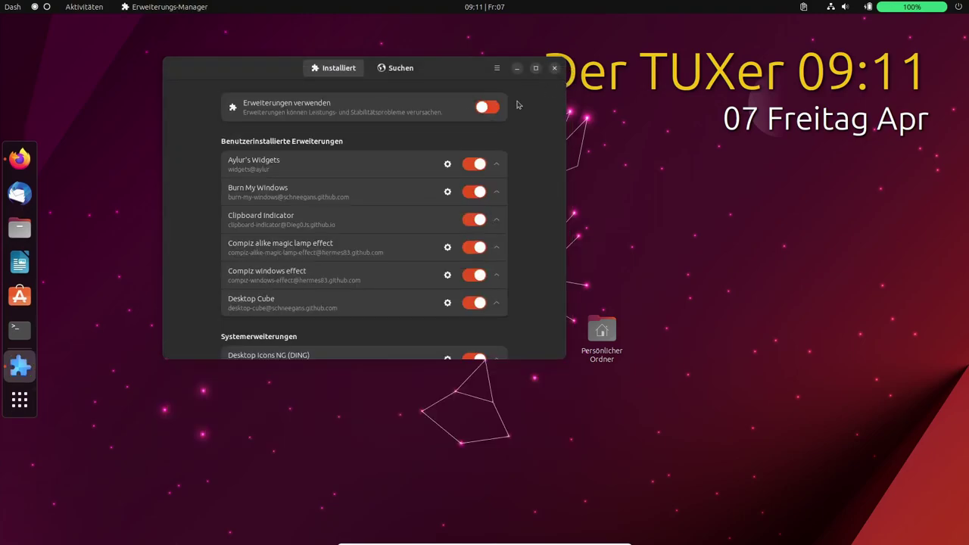
left_click(555, 69)
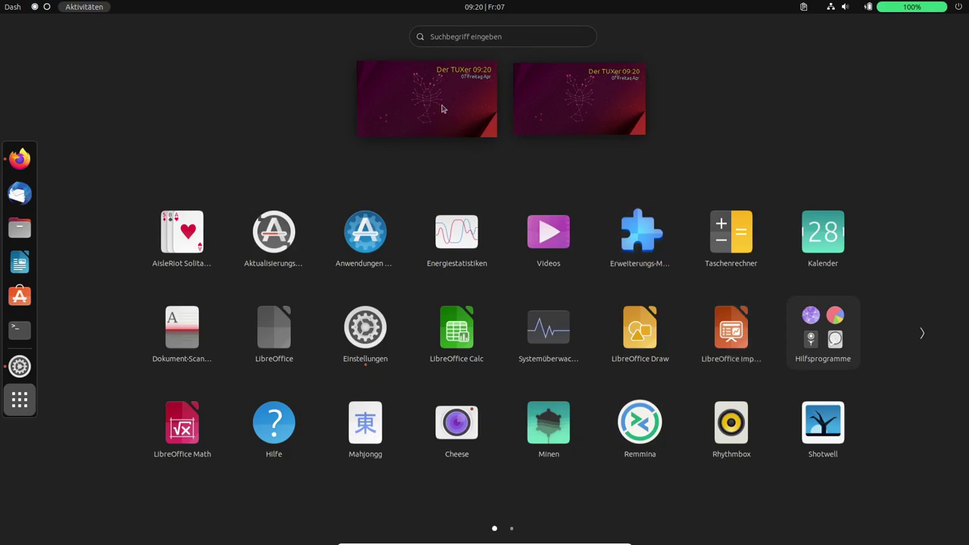
Switch from the application overview to Ubuntu Software and enlarge its window.
left_click(443, 109)
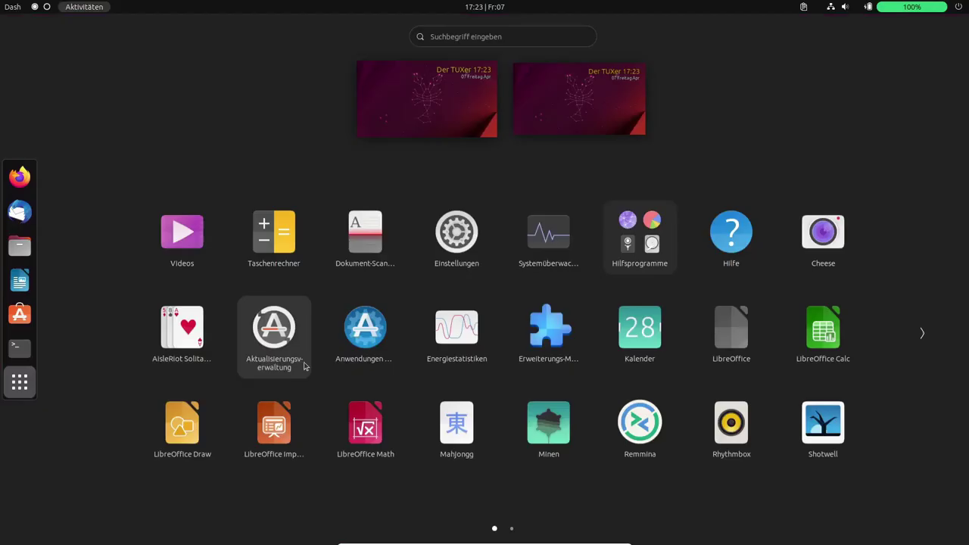
scroll(305, 367, "down", 1)
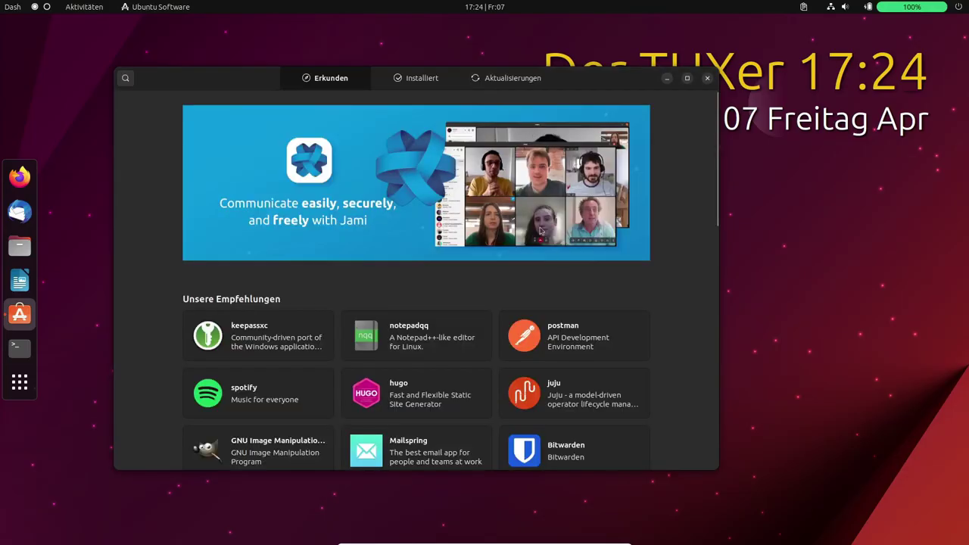
left_click_drag(725, 466, 763, 518)
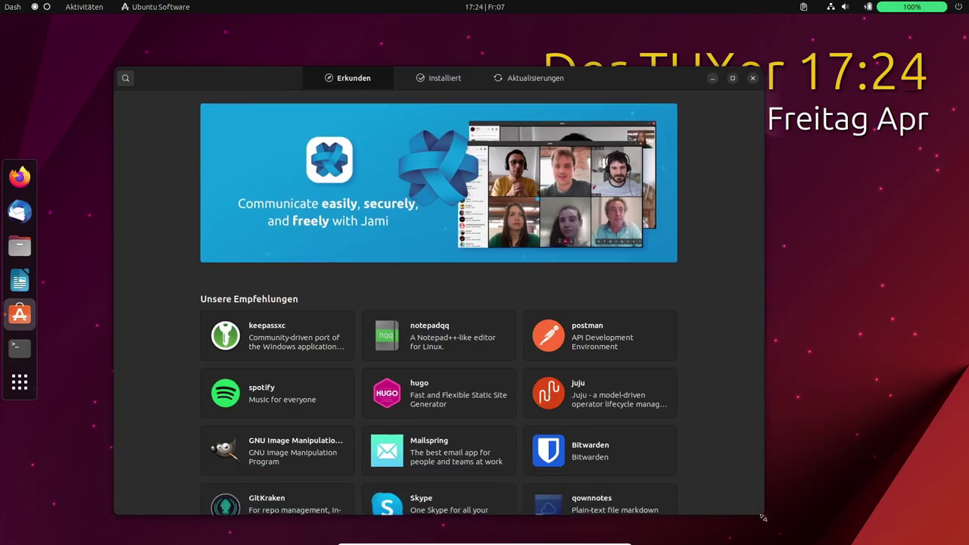
Look through the recommended applications in Ubuntu Software.
scroll(698, 256, "down", 10)
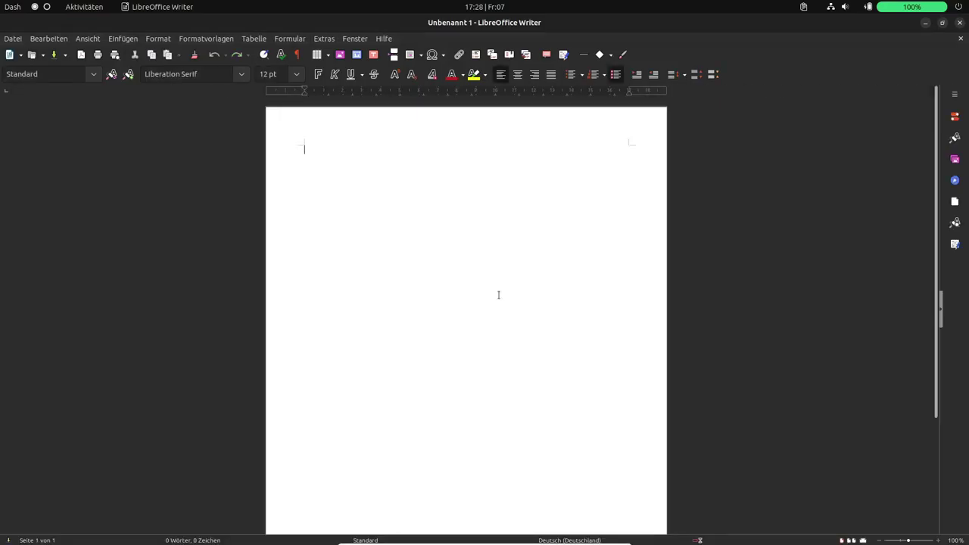
Enter "Der TUXer" in the blank LibreOffice Writer document and format it bold, centred and in a larger font size.
type("Der TUXer")
key("shift+Home")
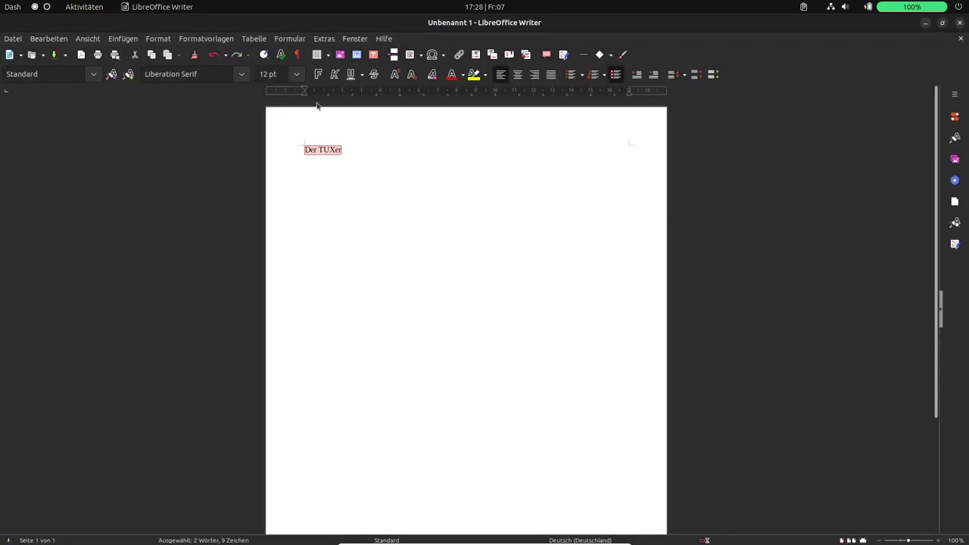
left_click(319, 74)
left_click(518, 73)
left_click(296, 74)
left_click(280, 363)
Add a second line reading "grüßt" below the formatted text.
left_click(637, 206)
key("Return")
type("grüßt")
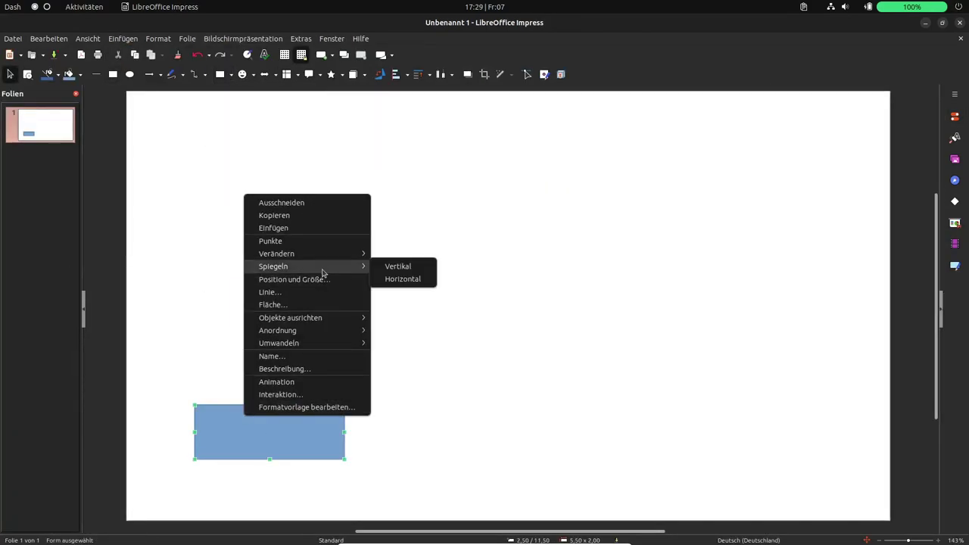
In LibreOffice Impress, draw a rounded speech bubble above the upper figure at the blue table.
left_click(253, 75)
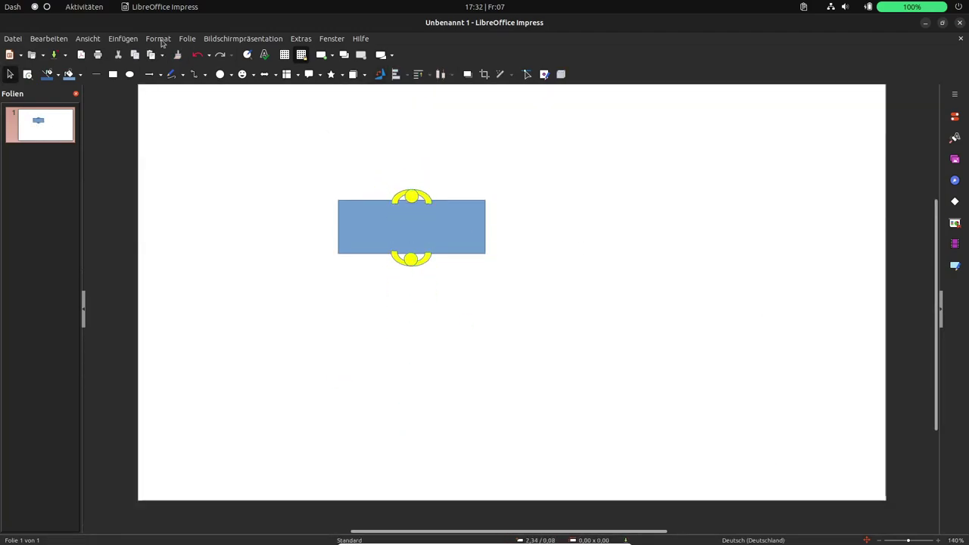
left_click(309, 73)
left_click_drag(418, 133, 459, 162)
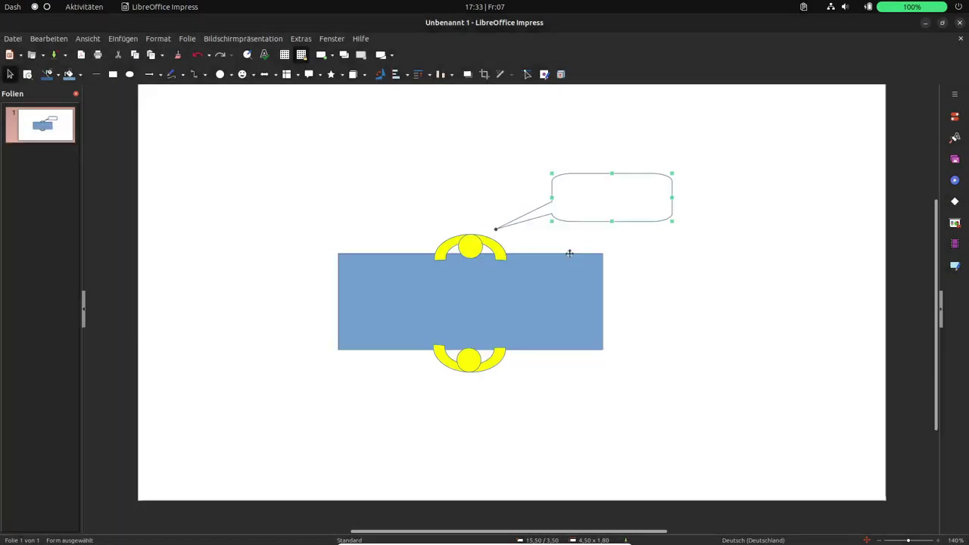
left_click(123, 37)
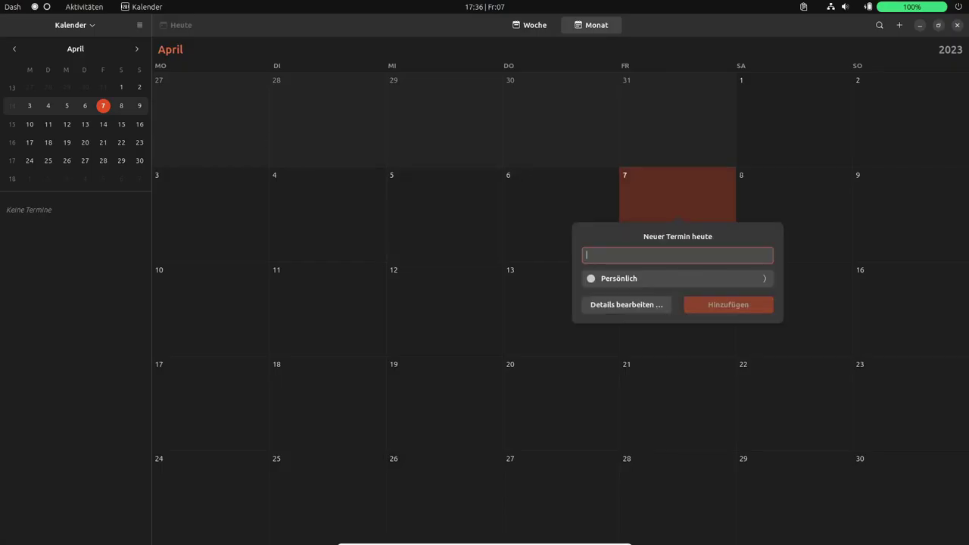
Add an appointment titled "Der TUXer live (geplant)" for 7 April in the calendar and open the calendar selection.
type("Der TUXER live")
key("Return")
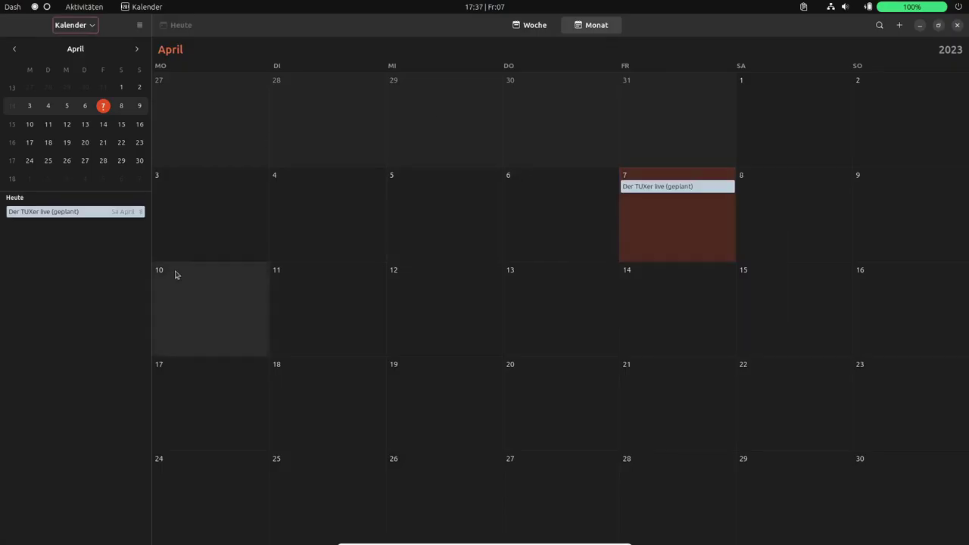
left_click(75, 25)
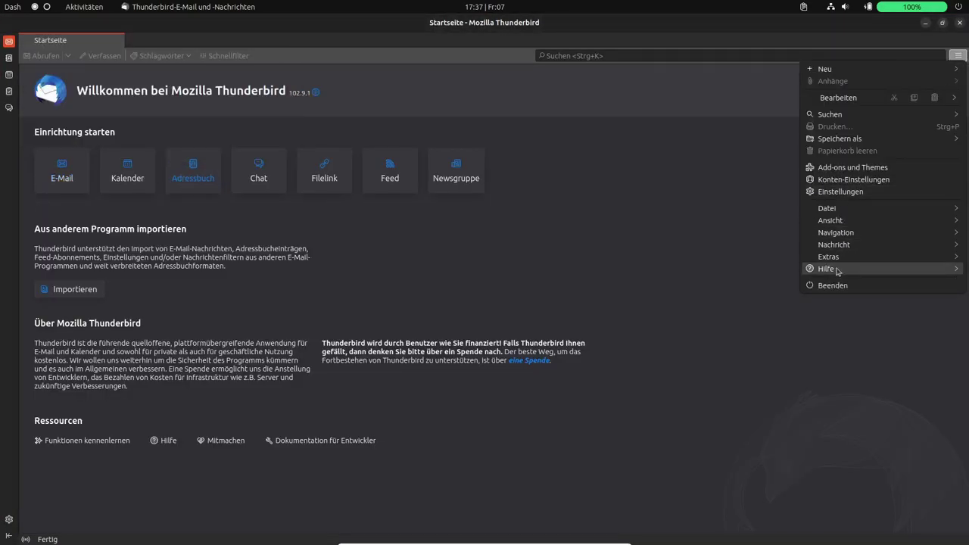
Explore the help options in Thunderbird.
left_click(863, 328)
left_click_drag(281, 61, 552, 161)
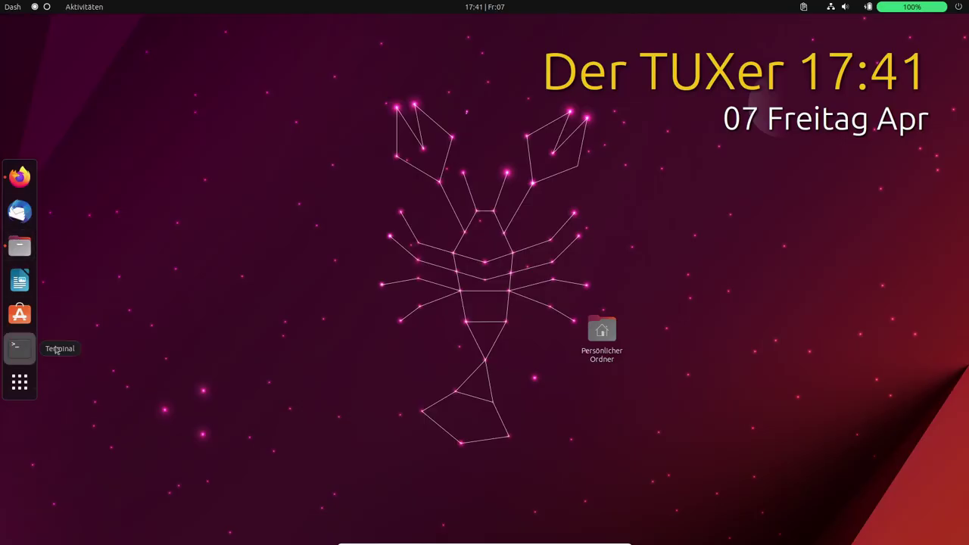
Open a terminal, move its window towards the middle of the desktop and enlarge its text by two zoom levels.
left_click(20, 348)
left_click_drag(225, 21, 463, 105)
key("ctrl+plus")
key("ctrl+plus")
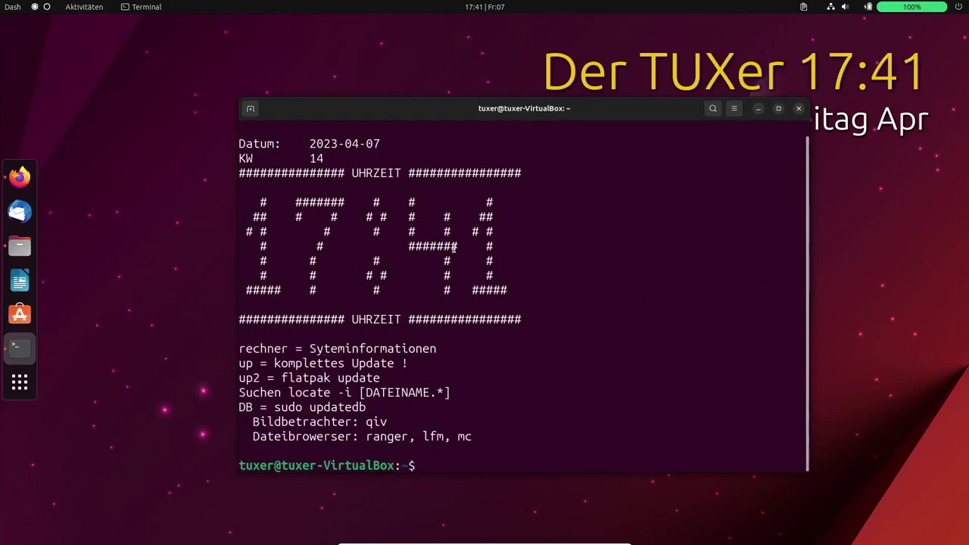
Run the command "rechner" in the terminal to display the system information.
type("rechner")
key("Return")
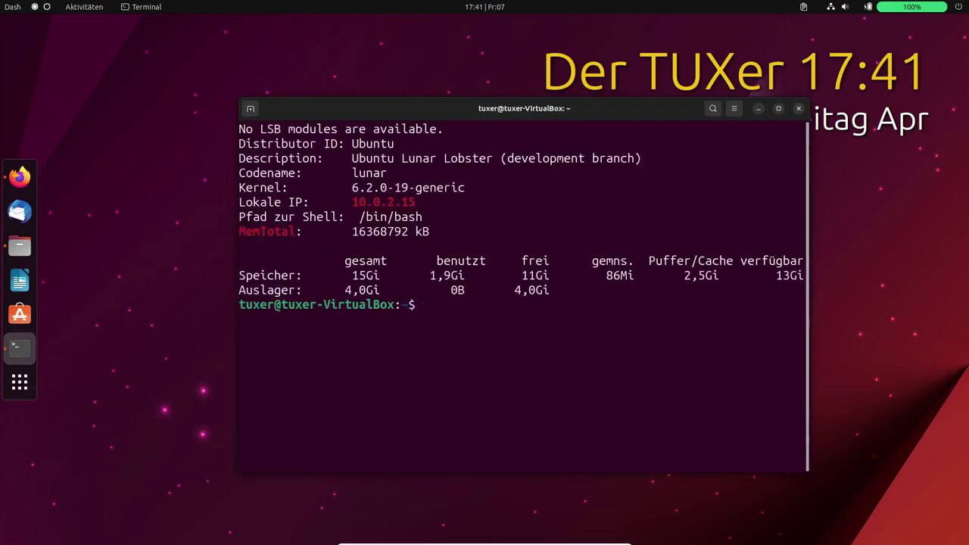